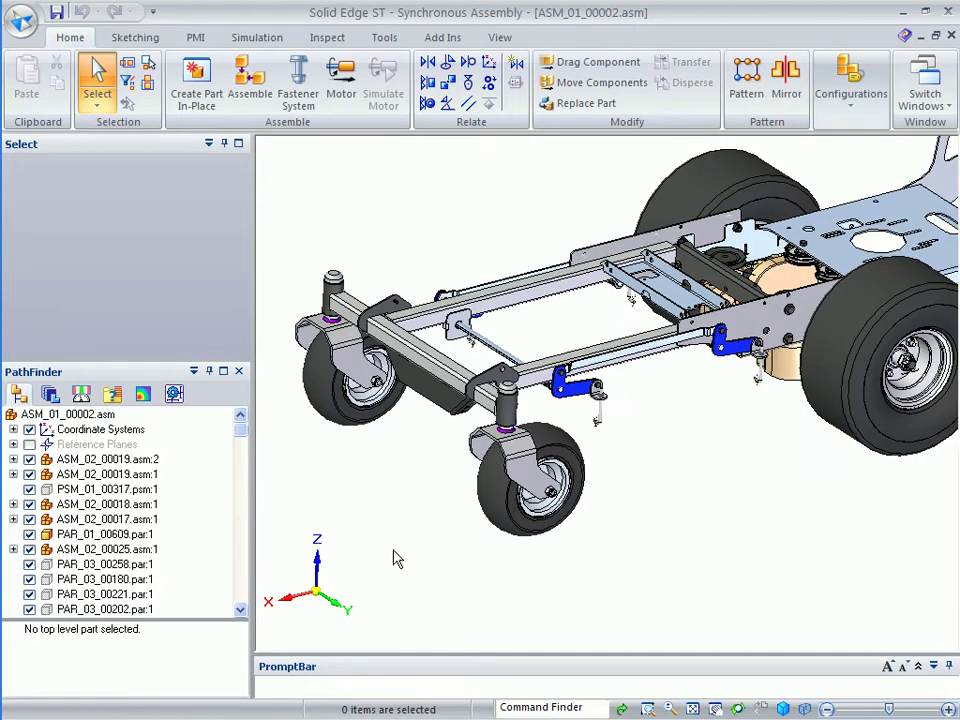
Copy the seven selected Solid Edge files from the FOA-FOP files folder into C:\IronEagle_9-24\SE_Files
{"action": "mouse_move", "coordinate": [5, 185]}
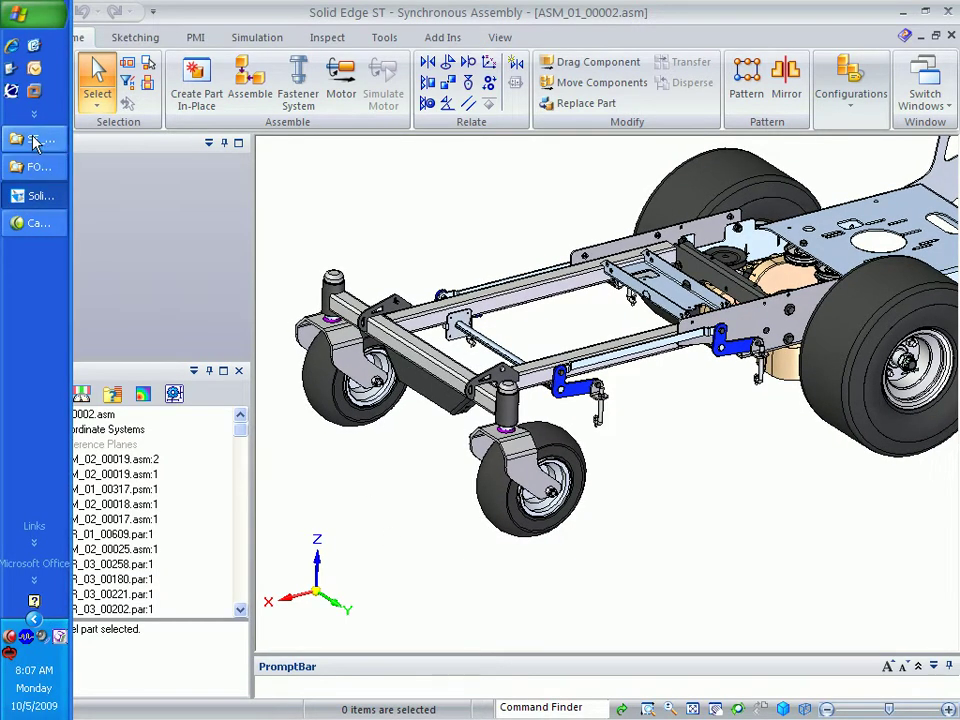
{"action": "left_click", "coordinate": [30, 139]}
{"action": "left_click", "coordinate": [30, 168]}
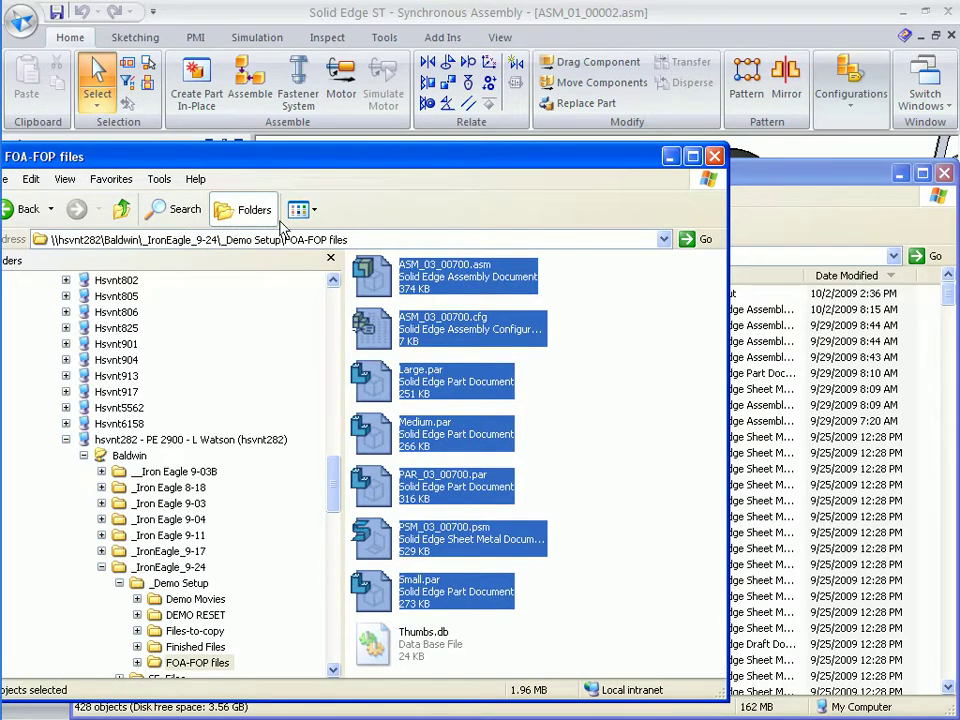
{"action": "left_click_drag", "start_coordinate": [332, 160], "coordinate": [281, 117]}
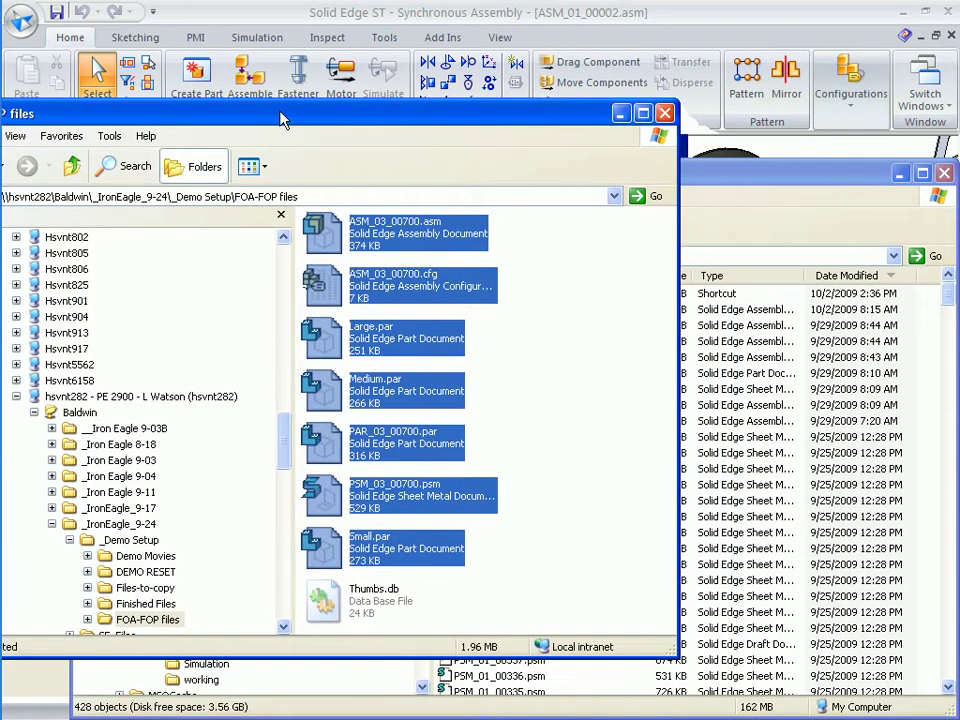
{"action": "right_click", "coordinate": [415, 502]}
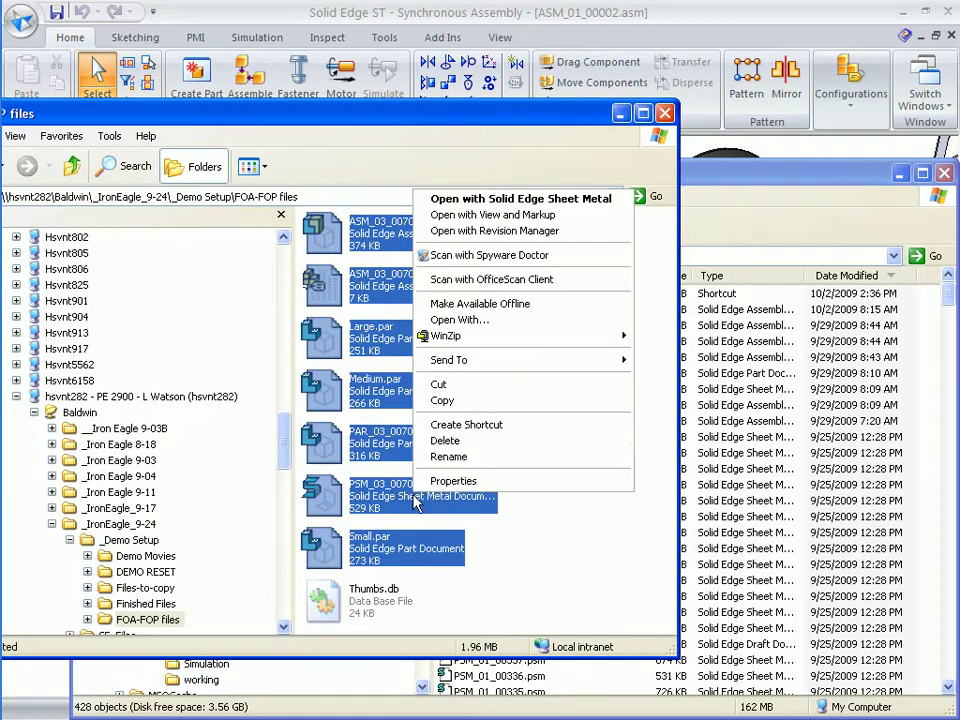
{"action": "left_click", "coordinate": [520, 401]}
{"action": "left_click", "coordinate": [830, 176]}
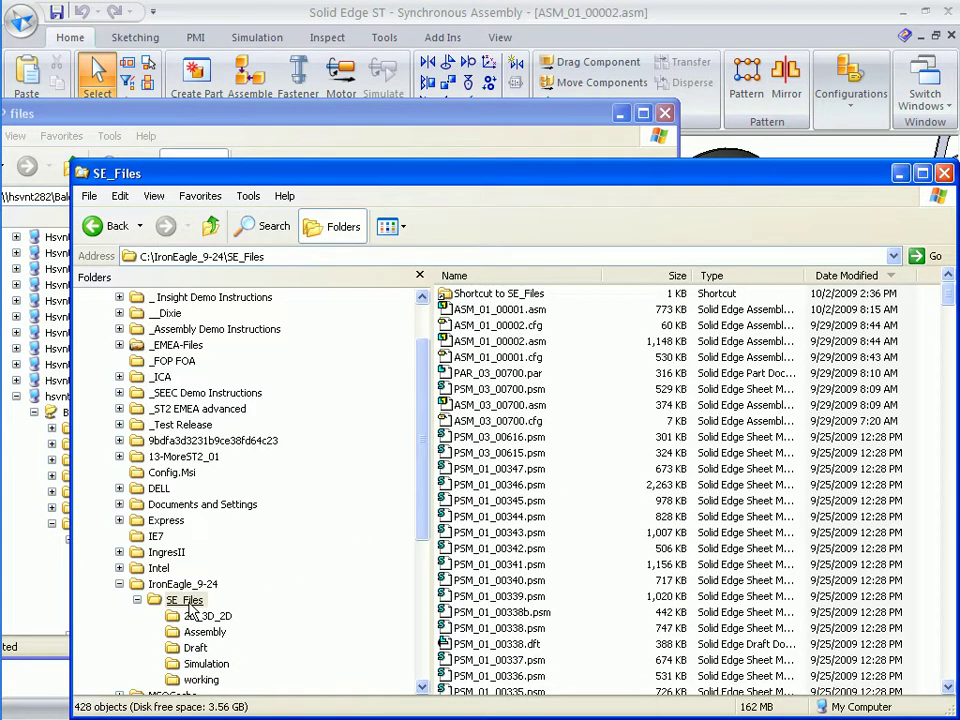
{"action": "right_click", "coordinate": [600, 606]}
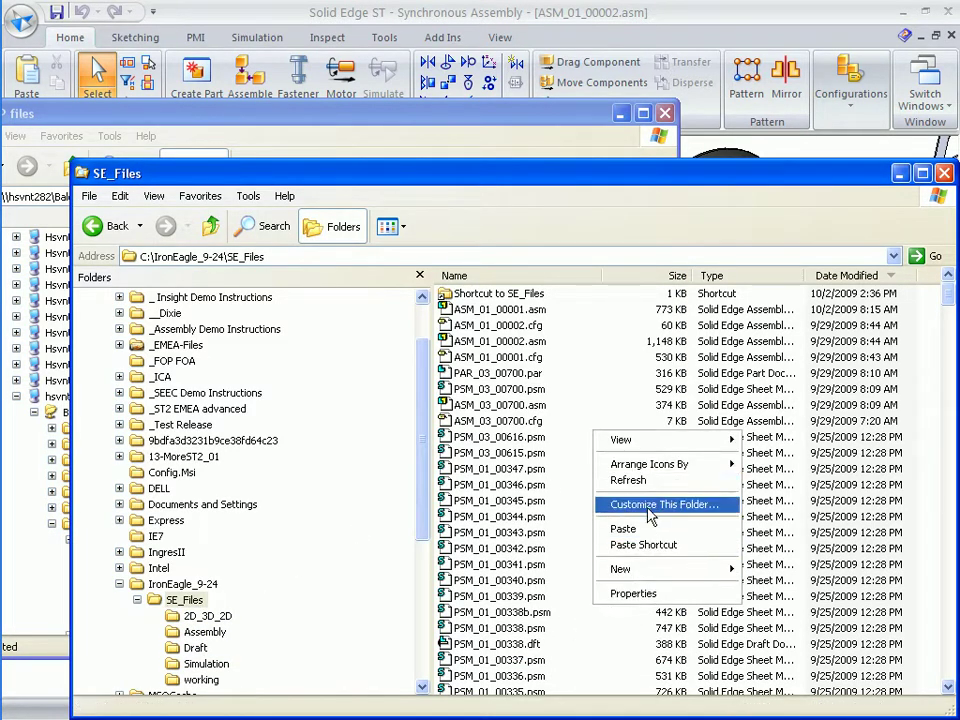
{"action": "left_click", "coordinate": [630, 528]}
{"action": "left_click", "coordinate": [462, 456]}
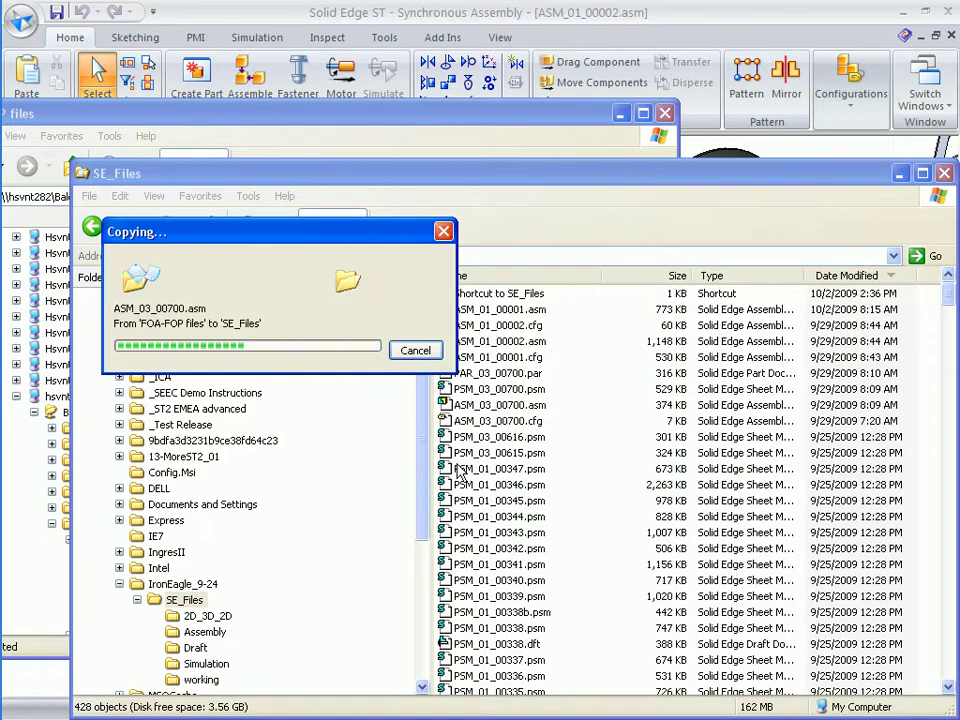
Switch back to Solid Edge and open the recent caster assembly ASM_03_00700.asm
{"action": "left_click", "coordinate": [597, 10]}
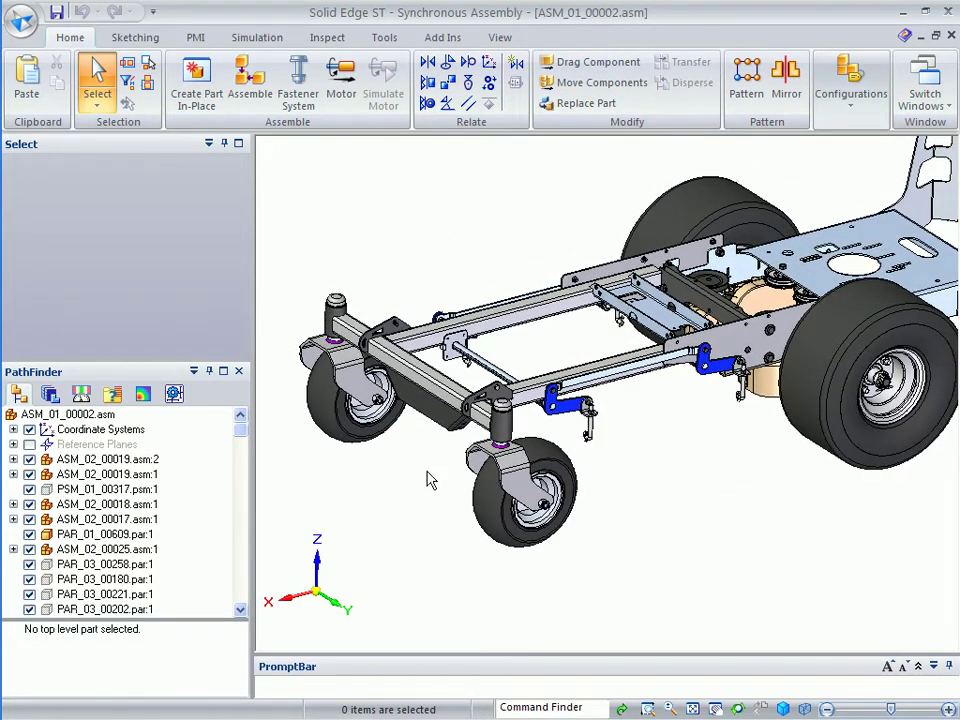
{"action": "left_click", "coordinate": [22, 20]}
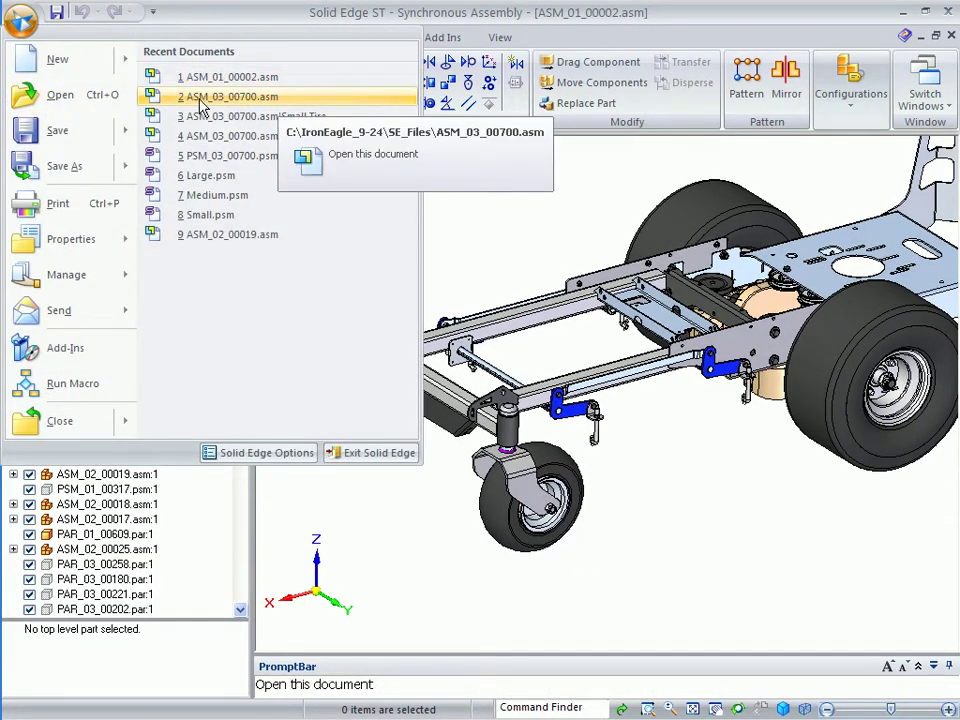
{"action": "left_click", "coordinate": [250, 106]}
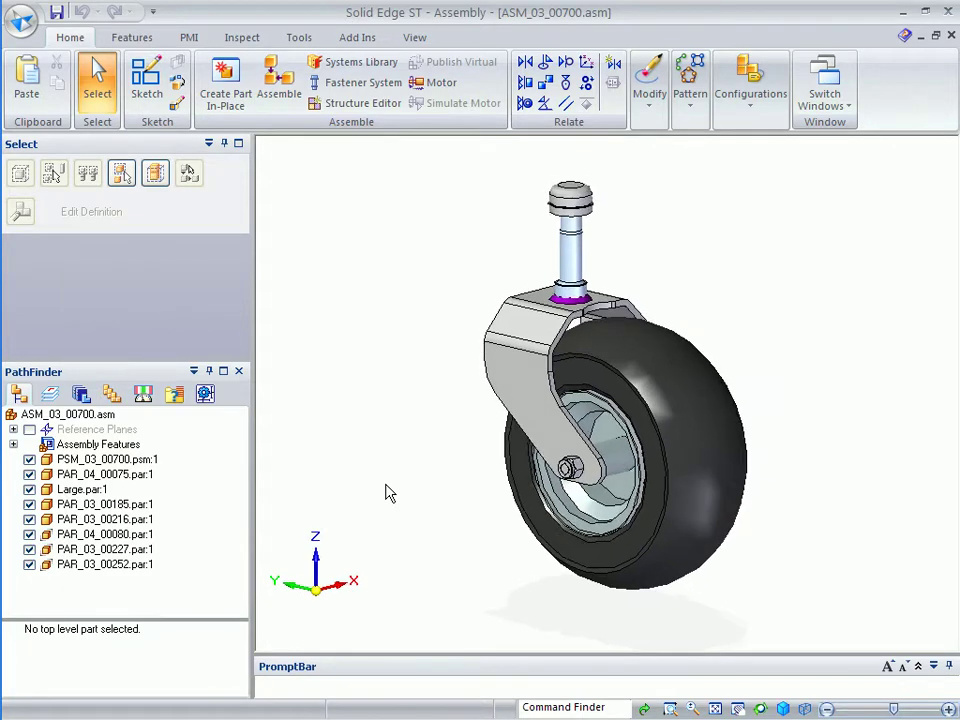
Replace the wheel part Large.par:1 with the Small member of its family of parts
{"action": "left_click", "coordinate": [80, 489]}
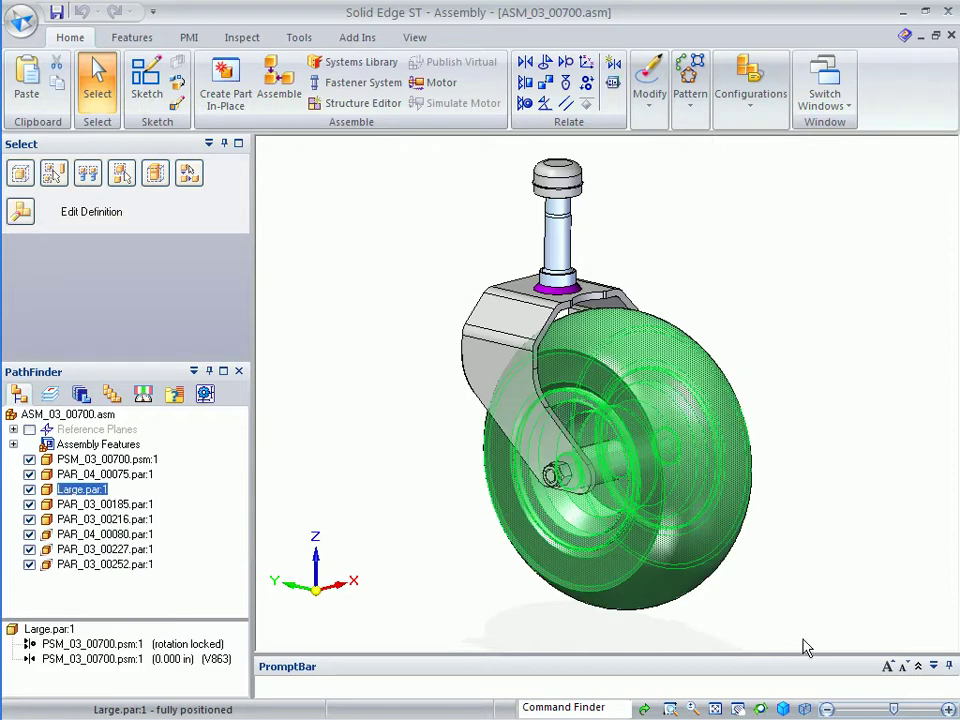
{"action": "right_click", "coordinate": [657, 595]}
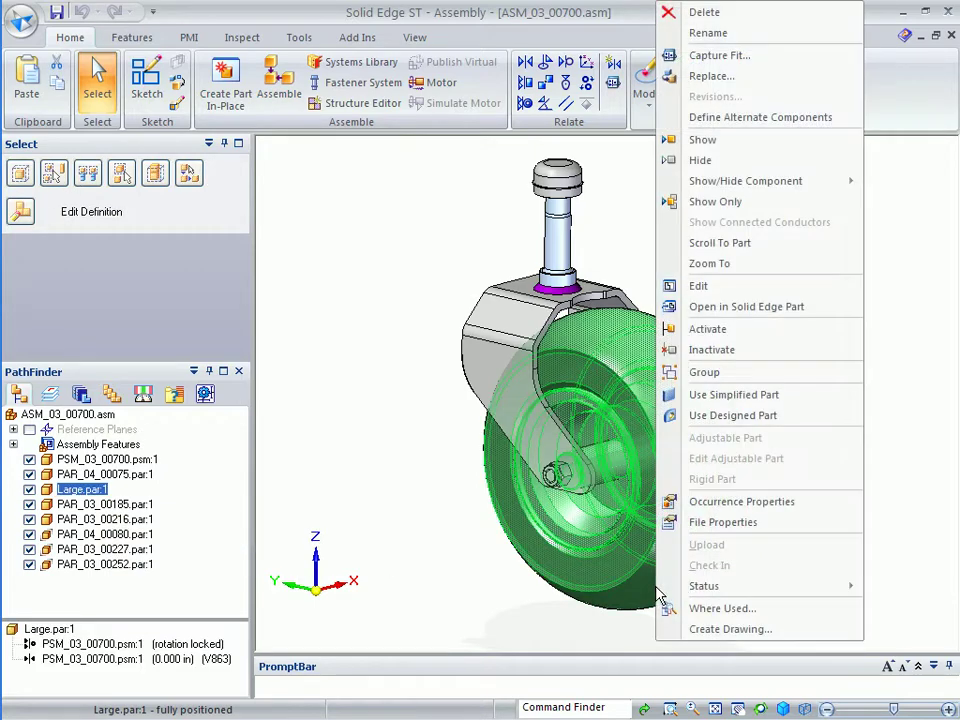
{"action": "left_click", "coordinate": [733, 79]}
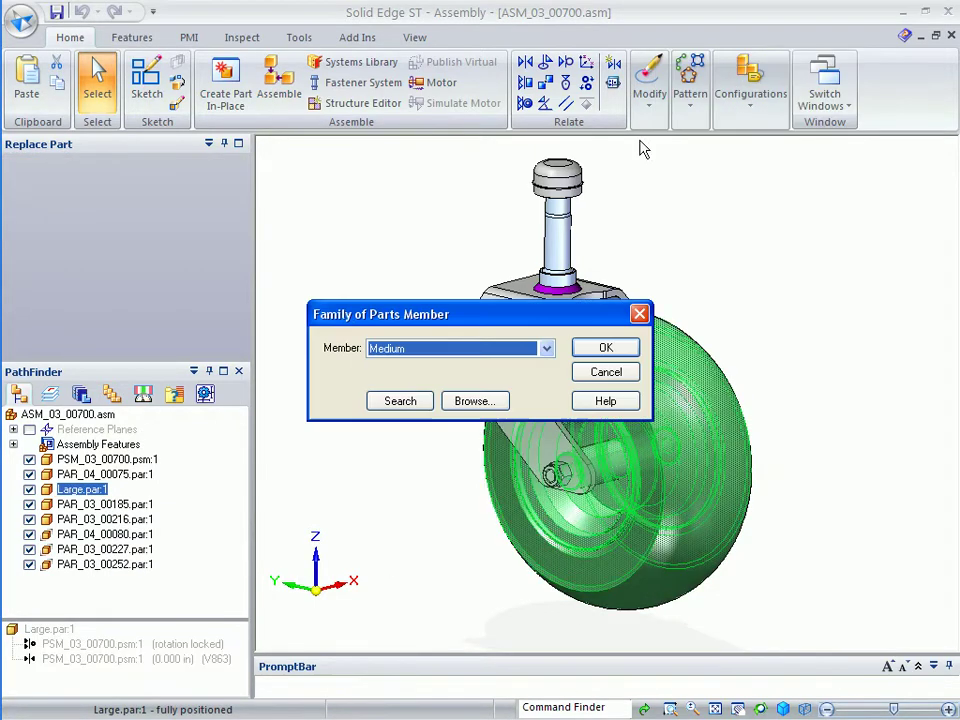
{"action": "left_click", "coordinate": [547, 349]}
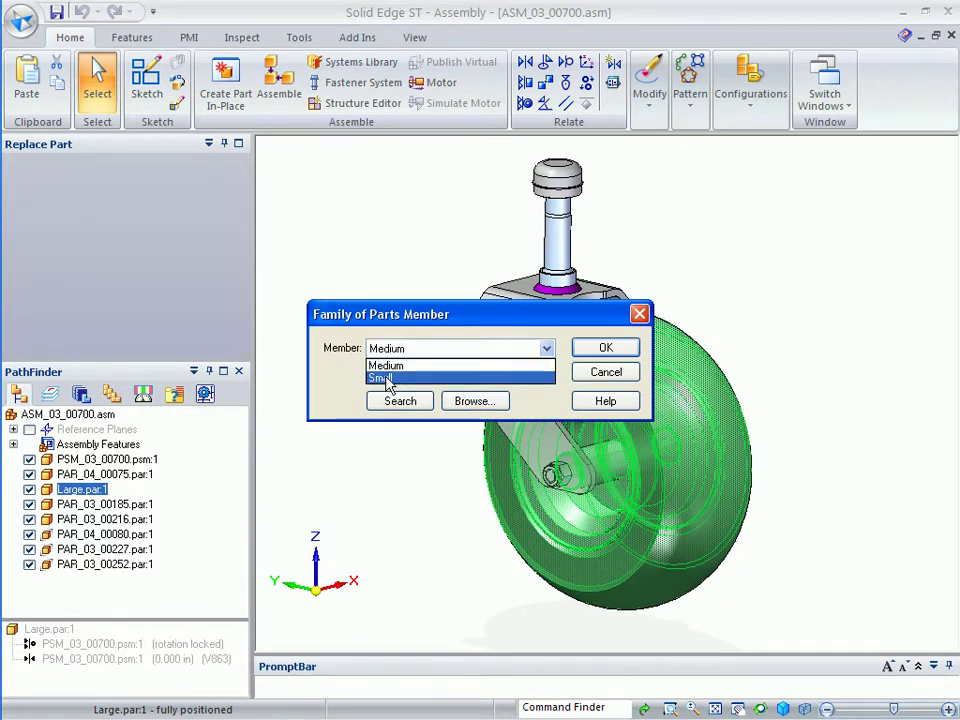
{"action": "left_click", "coordinate": [386, 379]}
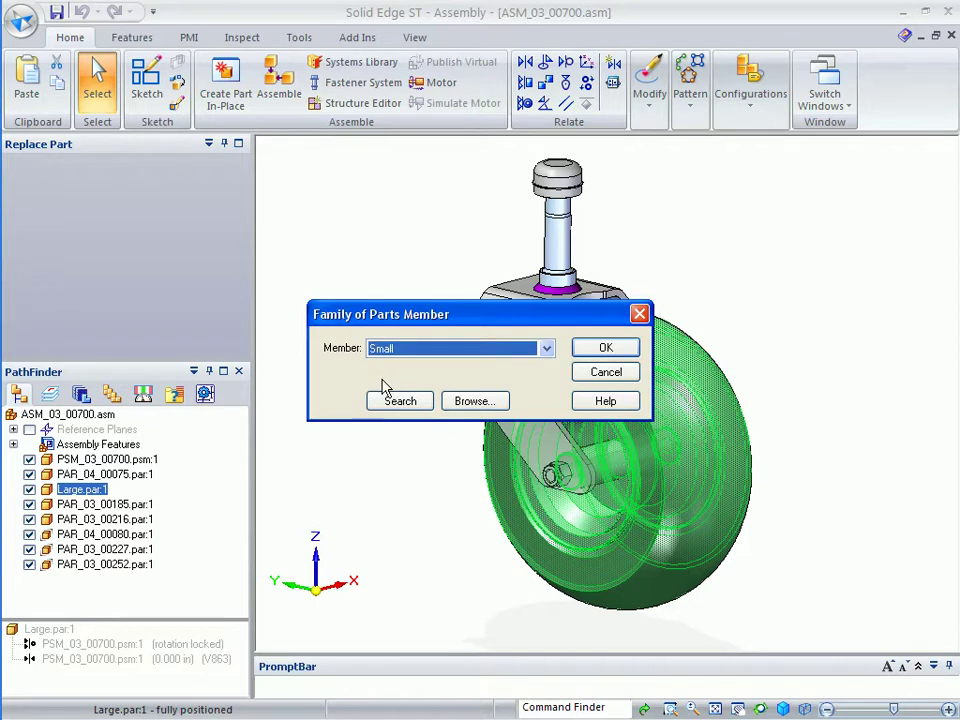
{"action": "left_click", "coordinate": [606, 347]}
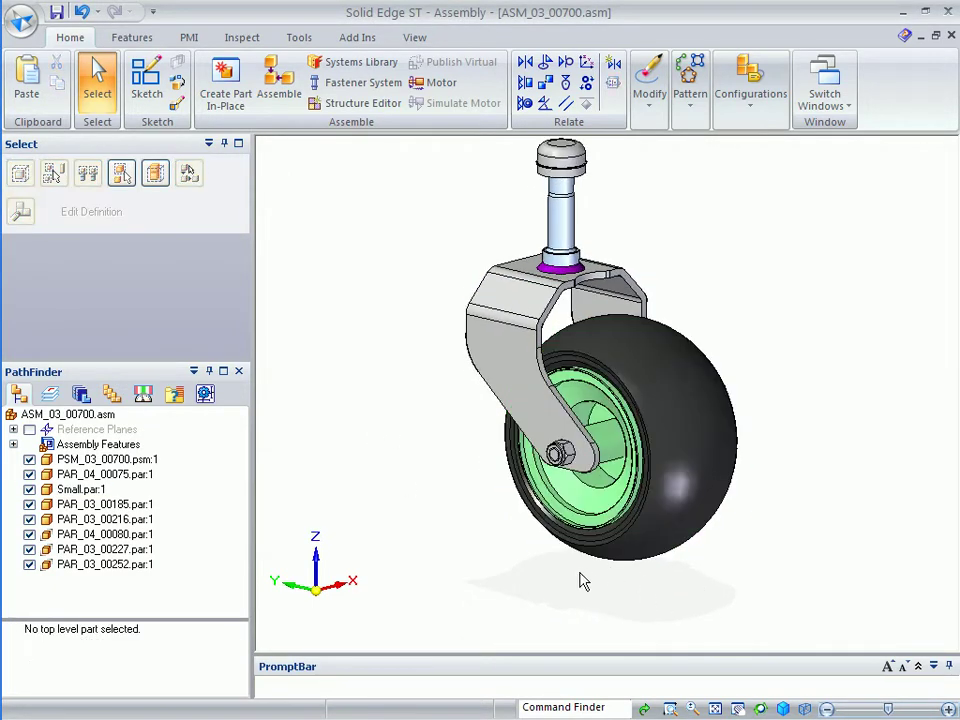
Replace the wheel part Small.par:1 with the Medium family member and clear the selection
{"action": "right_click", "coordinate": [677, 526]}
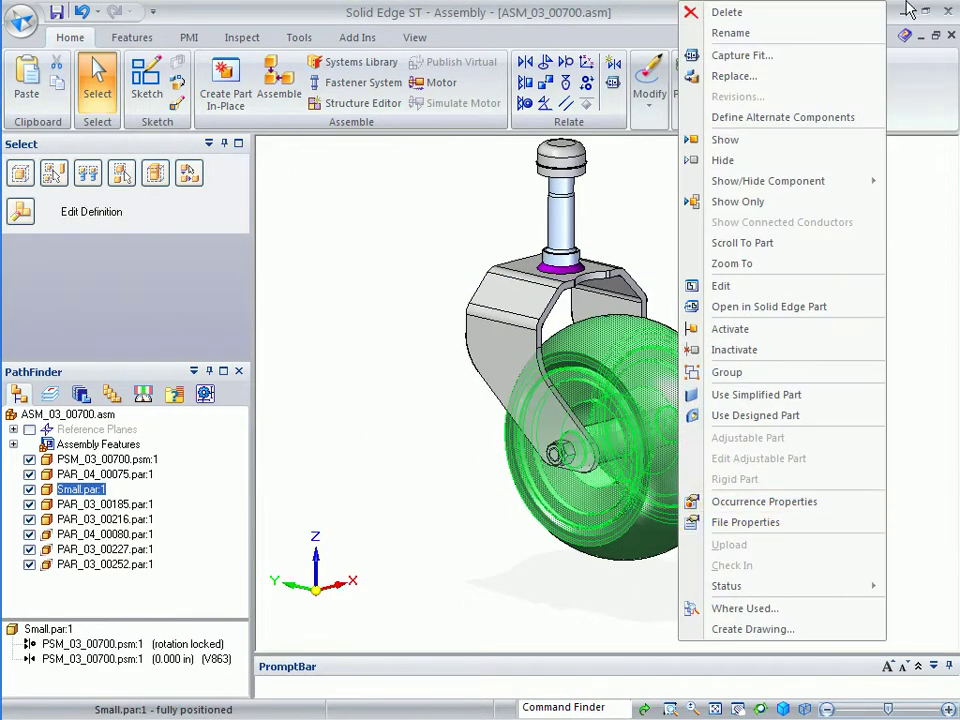
{"action": "left_click", "coordinate": [700, 77]}
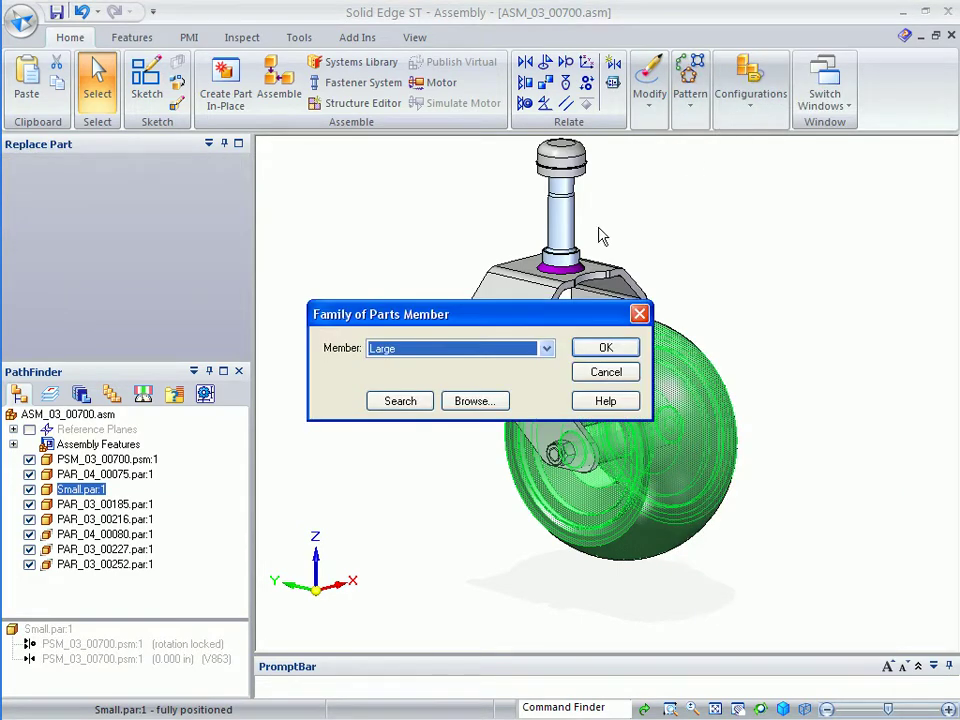
{"action": "left_click", "coordinate": [454, 347]}
{"action": "left_click", "coordinate": [420, 378]}
{"action": "left_click", "coordinate": [606, 347]}
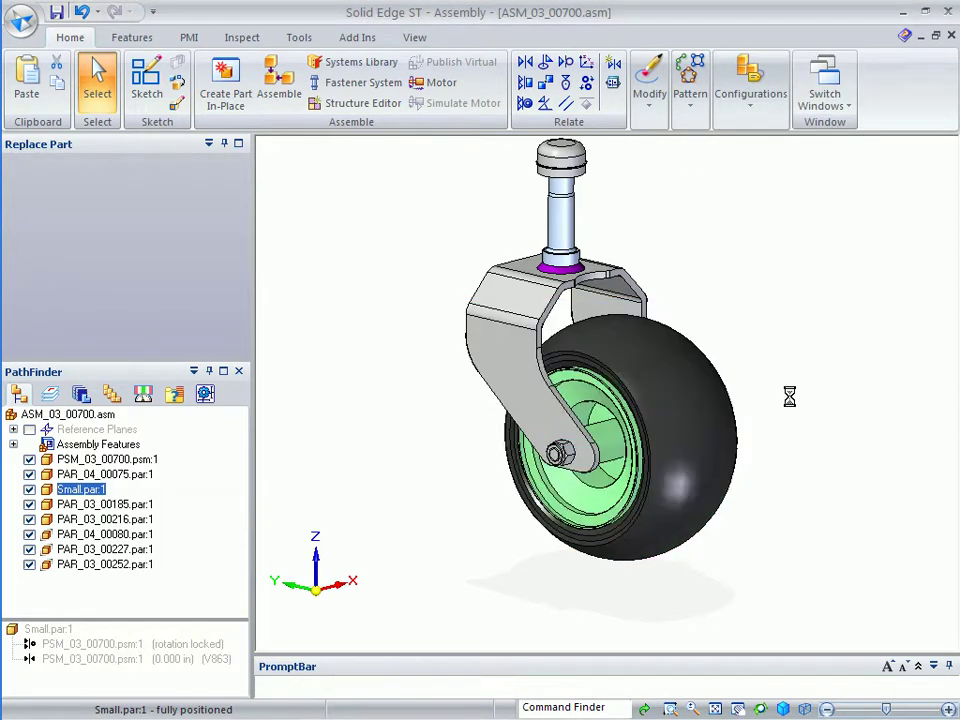
{"action": "left_click", "coordinate": [866, 397]}
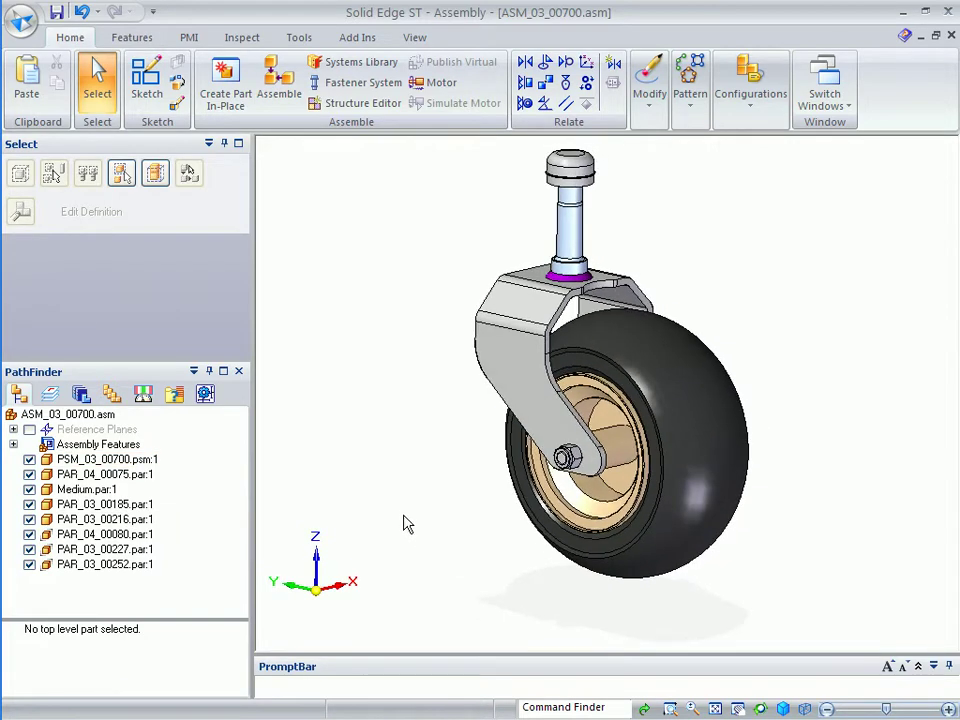
Open the caster fork PSM_03_00700.psm from the assembly in the Sheet Metal environment
{"action": "left_click", "coordinate": [507, 363]}
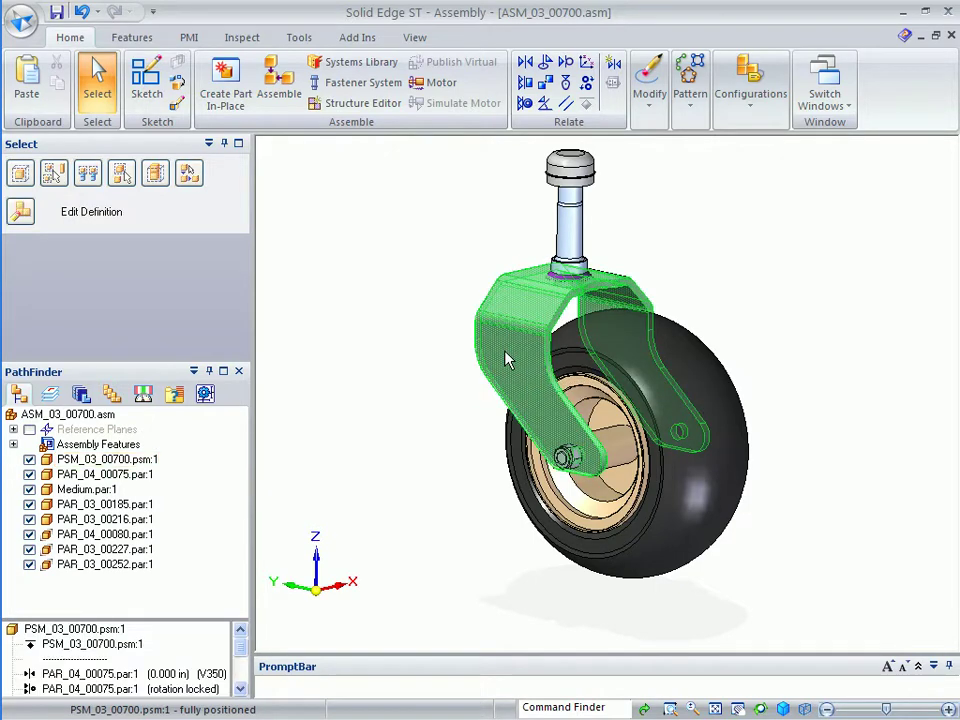
{"action": "right_click", "coordinate": [510, 360]}
{"action": "left_click", "coordinate": [614, 381]}
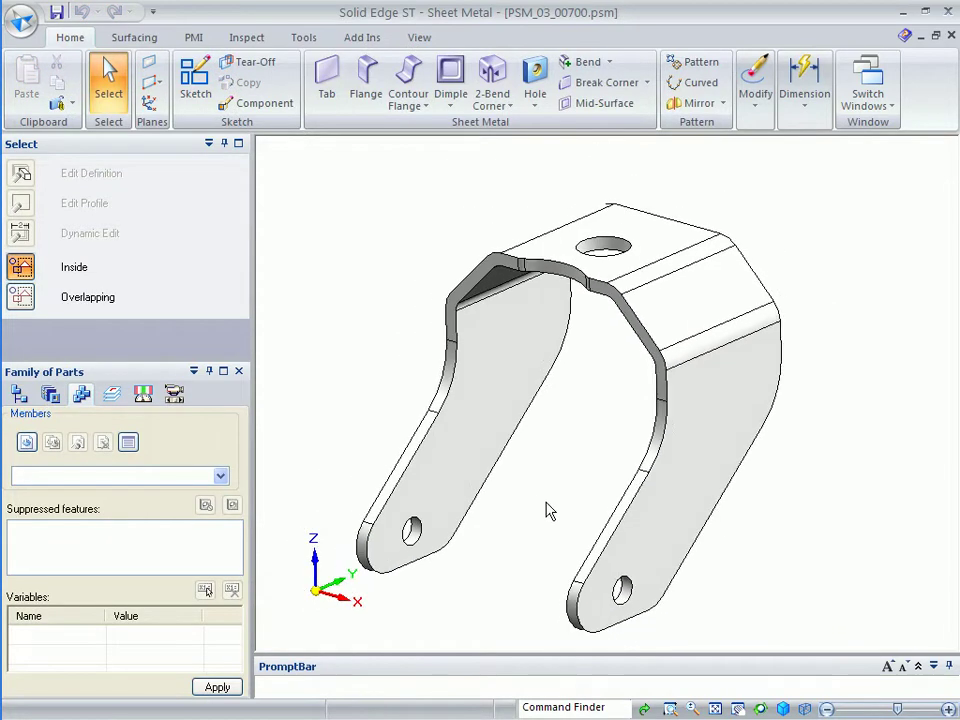
Review the fork's feature tree, and open the Family of Parts table for editing its members
{"action": "left_click", "coordinate": [19, 394]}
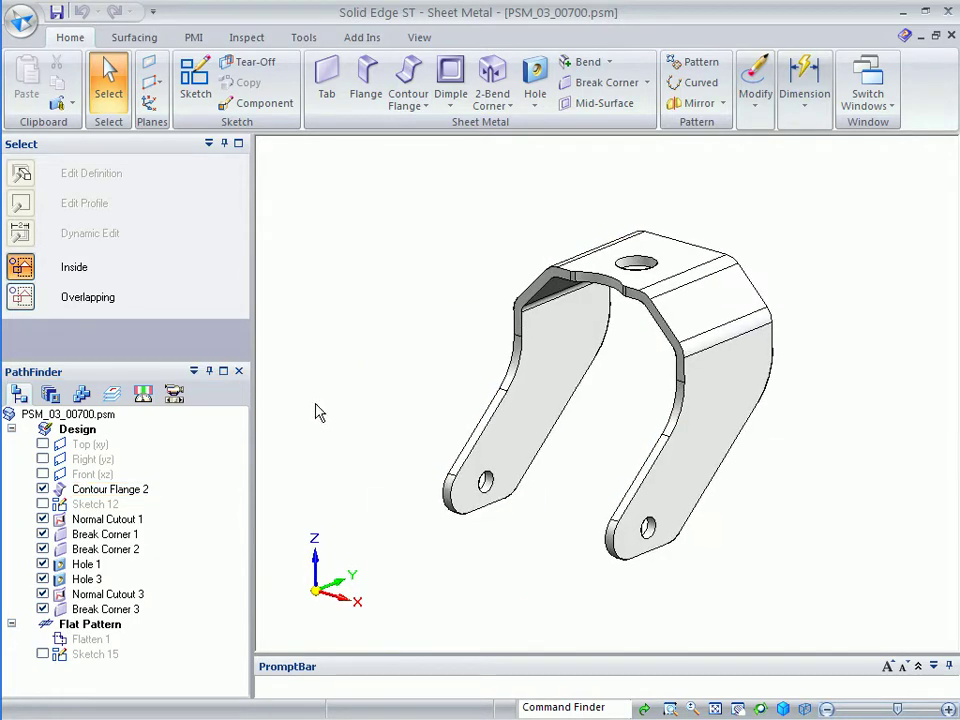
{"action": "left_click", "coordinate": [82, 396]}
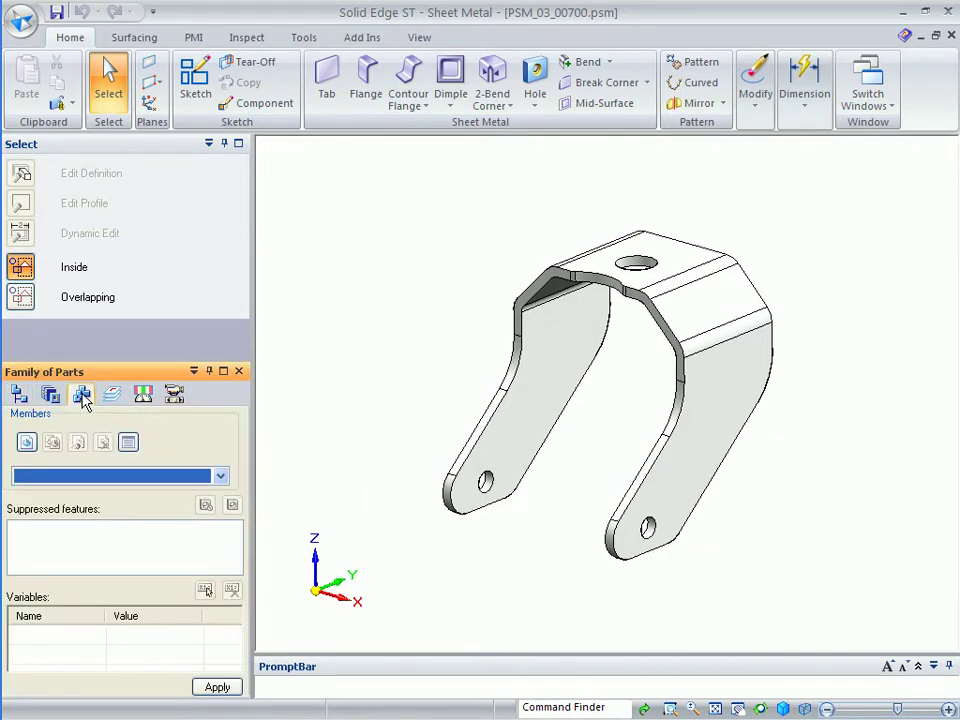
{"action": "left_click", "coordinate": [131, 447]}
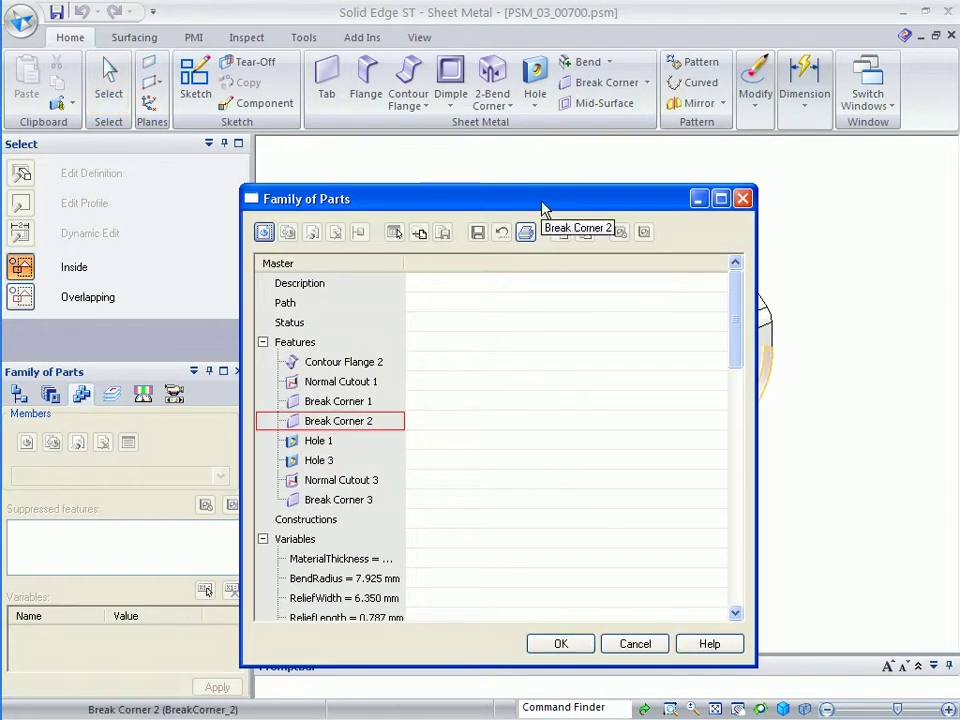
{"action": "left_click_drag", "start_coordinate": [541, 208], "coordinate": [469, 168]}
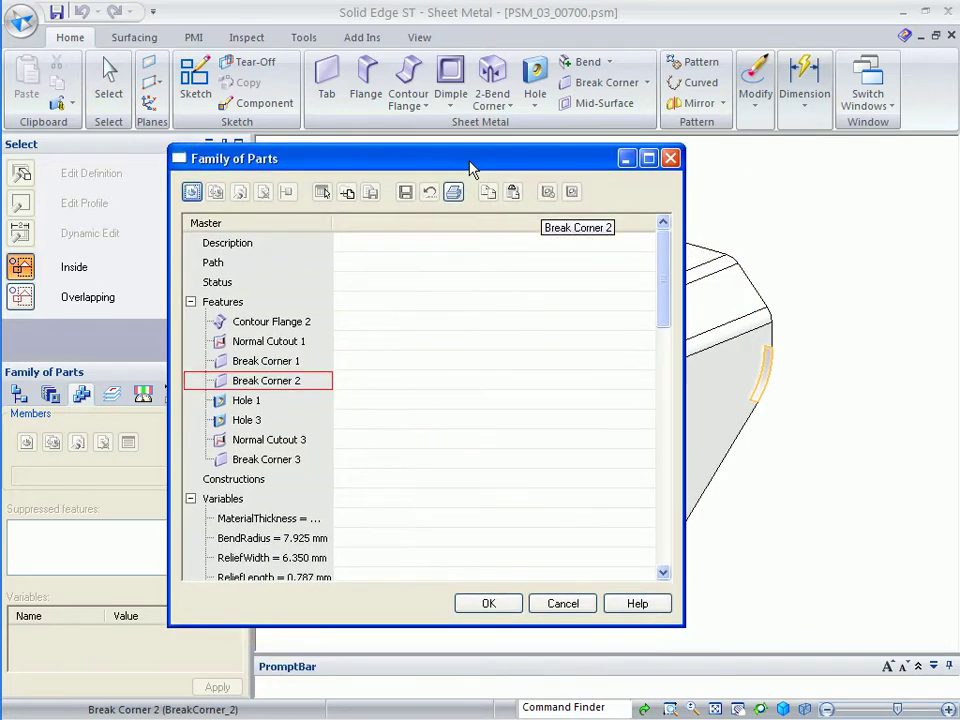
Add three new family members to the fork named Small, Medium and Large
{"action": "left_click", "coordinate": [192, 193]}
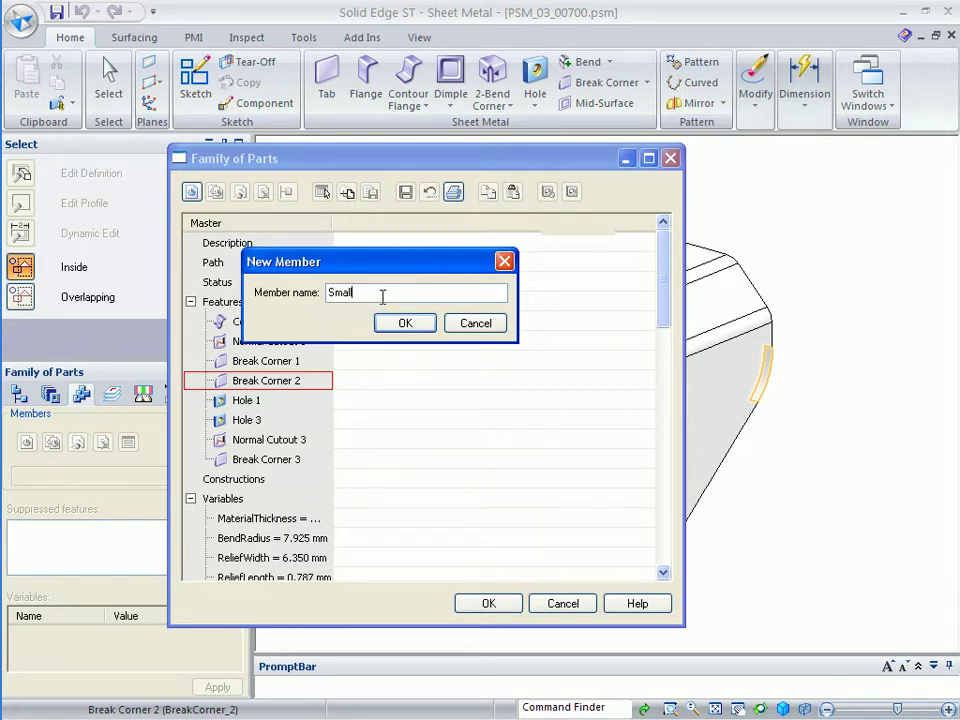
{"action": "left_click", "coordinate": [414, 328]}
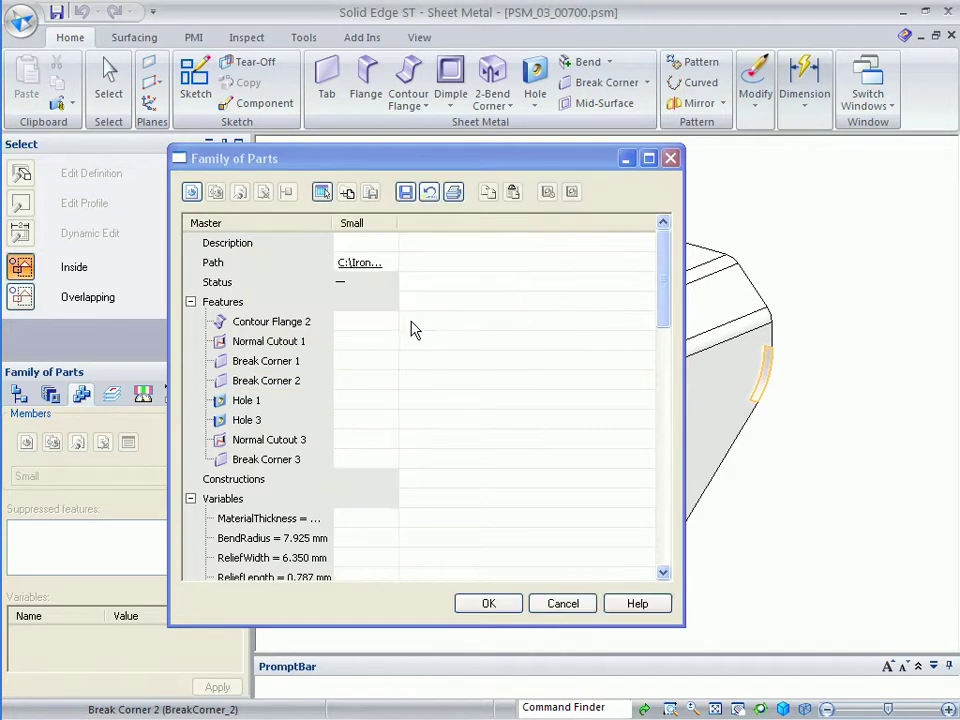
{"action": "left_click", "coordinate": [191, 191]}
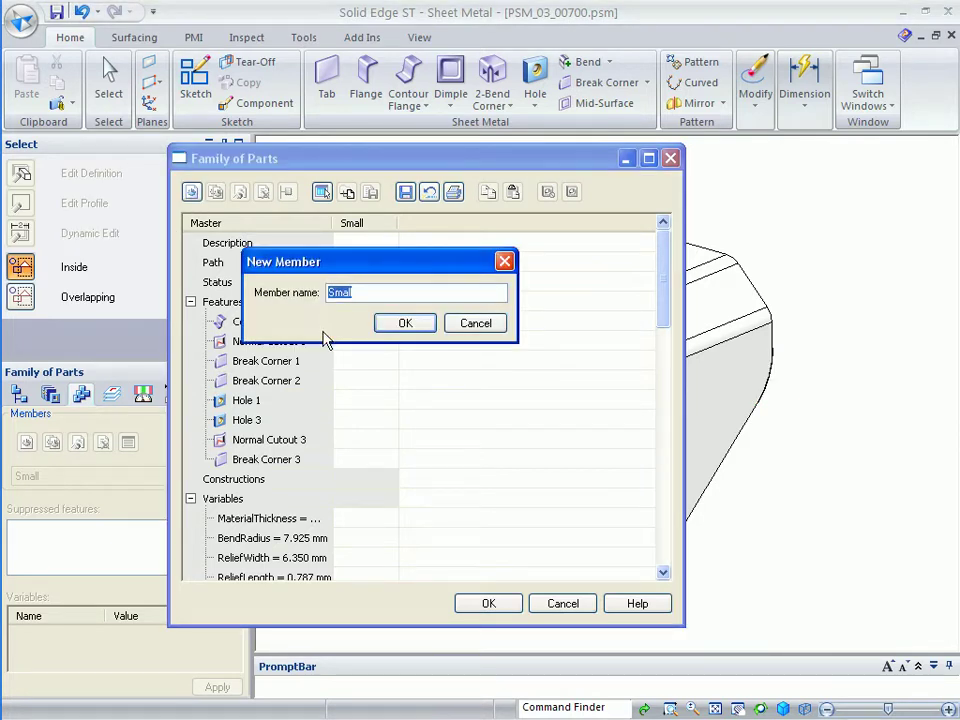
{"action": "type", "text": "Medium"}
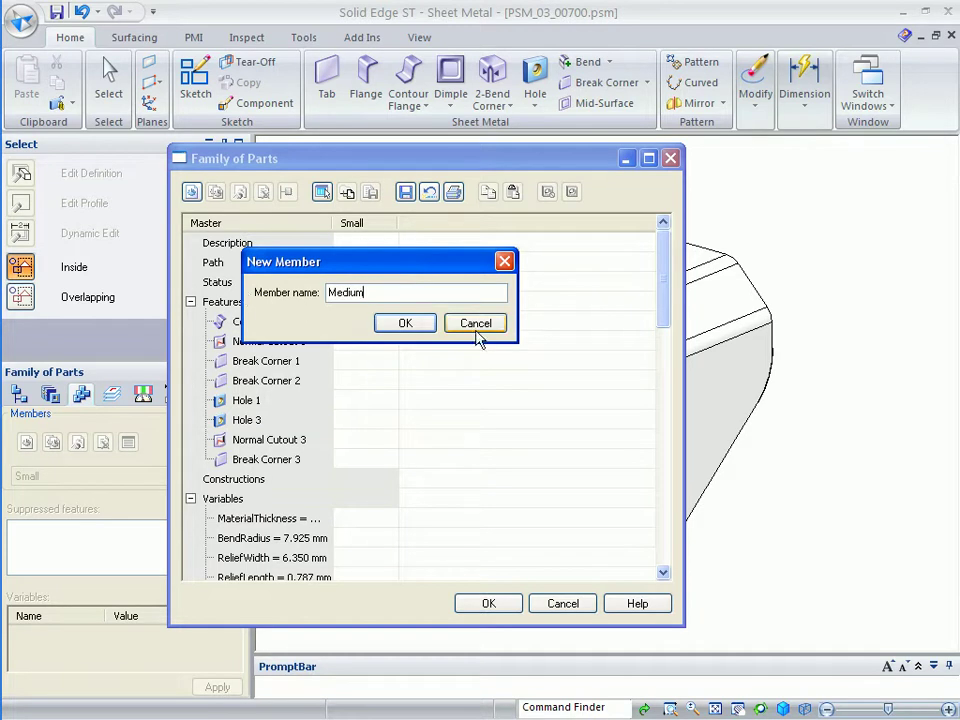
{"action": "left_click", "coordinate": [405, 323]}
{"action": "left_click", "coordinate": [191, 192]}
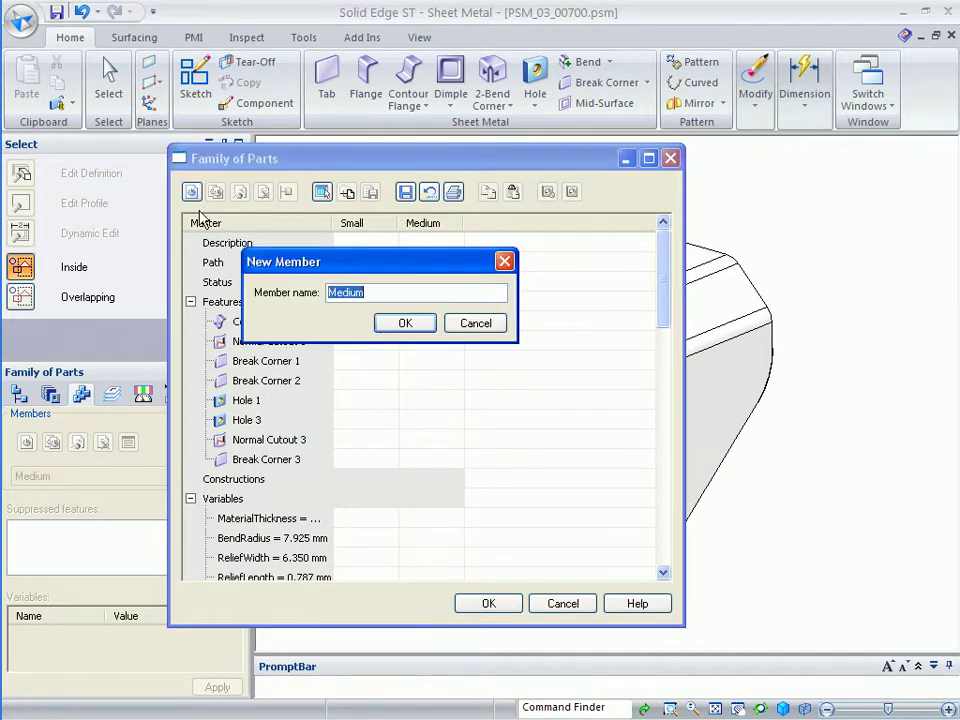
{"action": "type", "text": "Large"}
{"action": "left_click", "coordinate": [414, 328]}
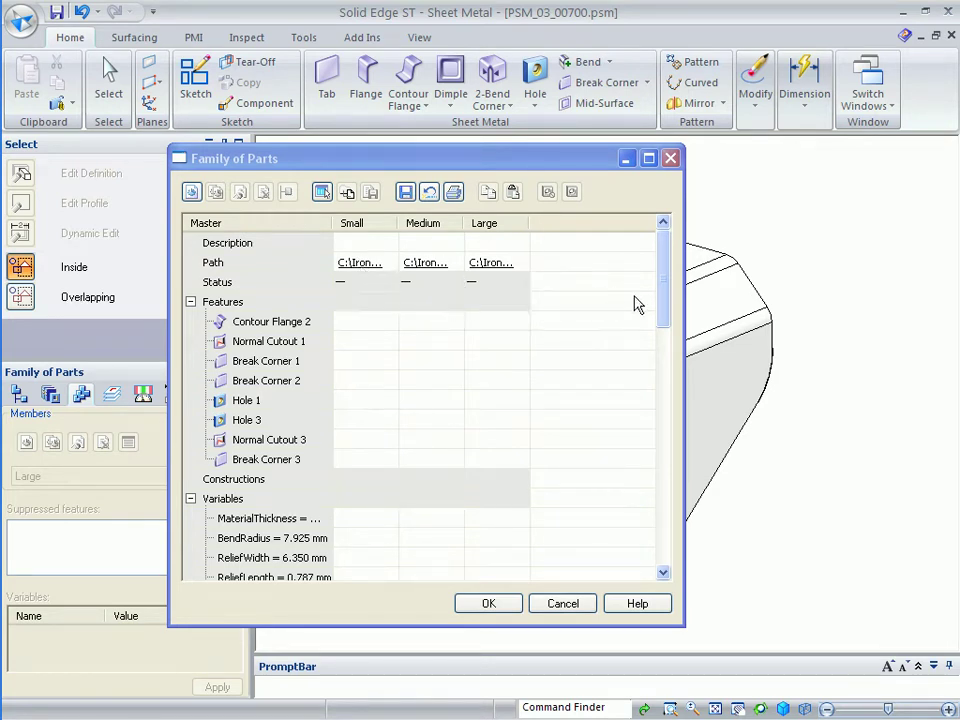
Set the HEIGHT variable of the Small member to 180 mm in the fork's family table
{"action": "left_click_drag", "start_coordinate": [665, 306], "coordinate": [675, 416]}
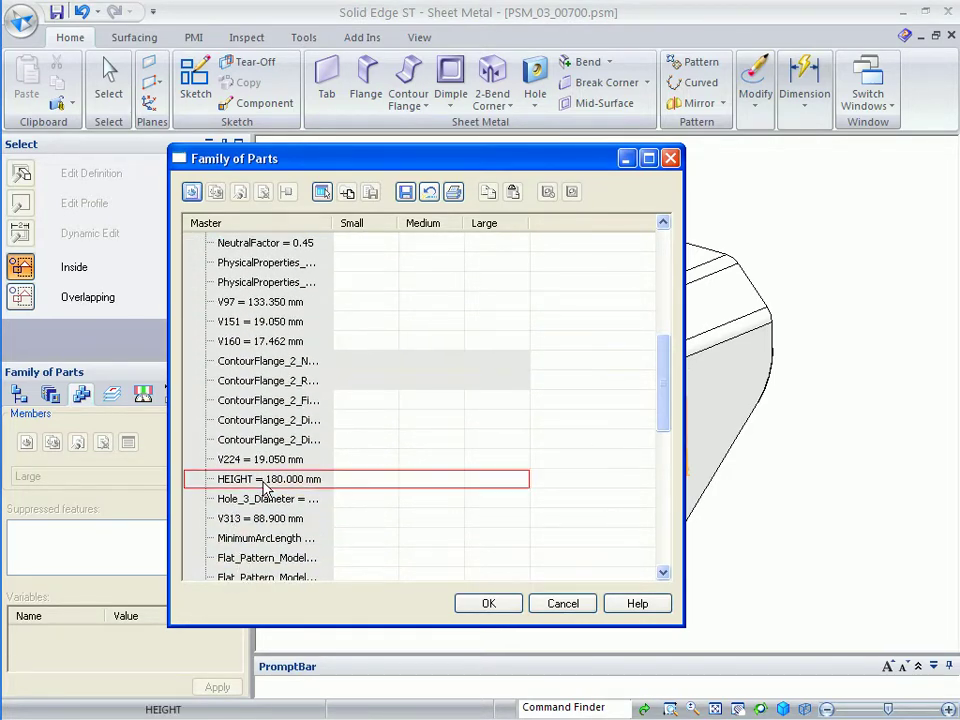
{"action": "left_click", "coordinate": [368, 482]}
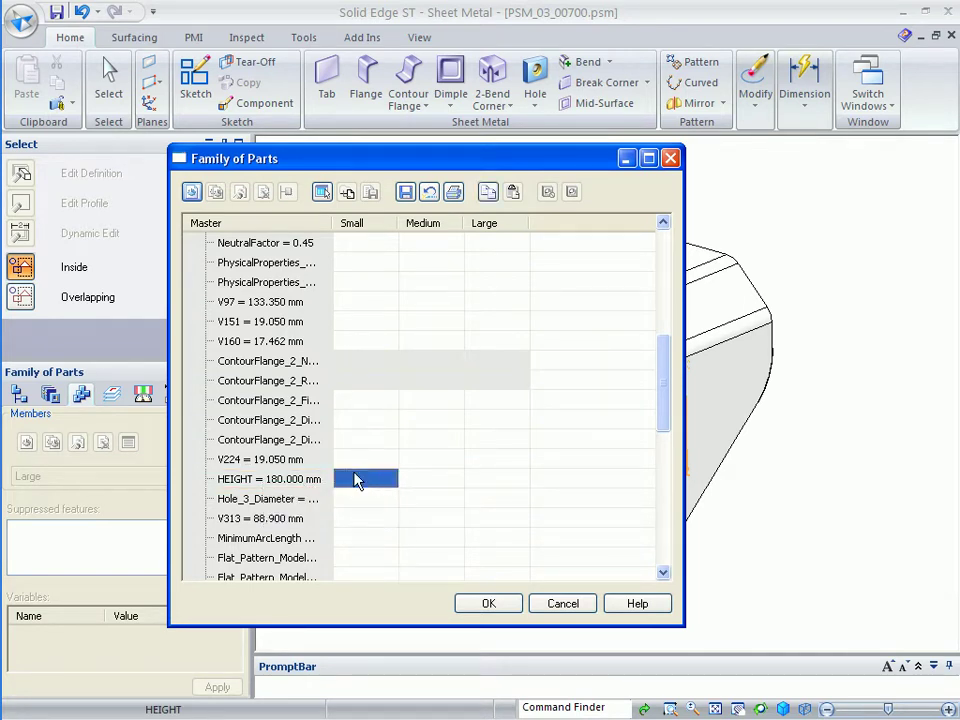
{"action": "type", "text": "1"}
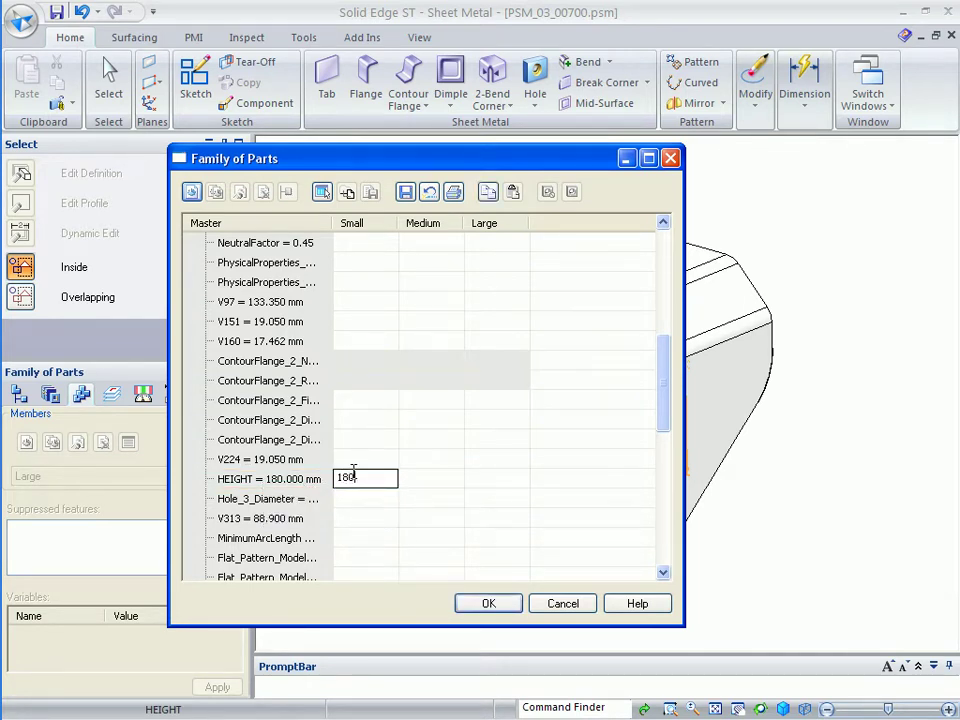
{"action": "type", "text": "80"}
{"action": "key", "text": "Return"}
Set the HEIGHT variable of the Medium member to 195 mm
{"action": "left_click", "coordinate": [428, 481]}
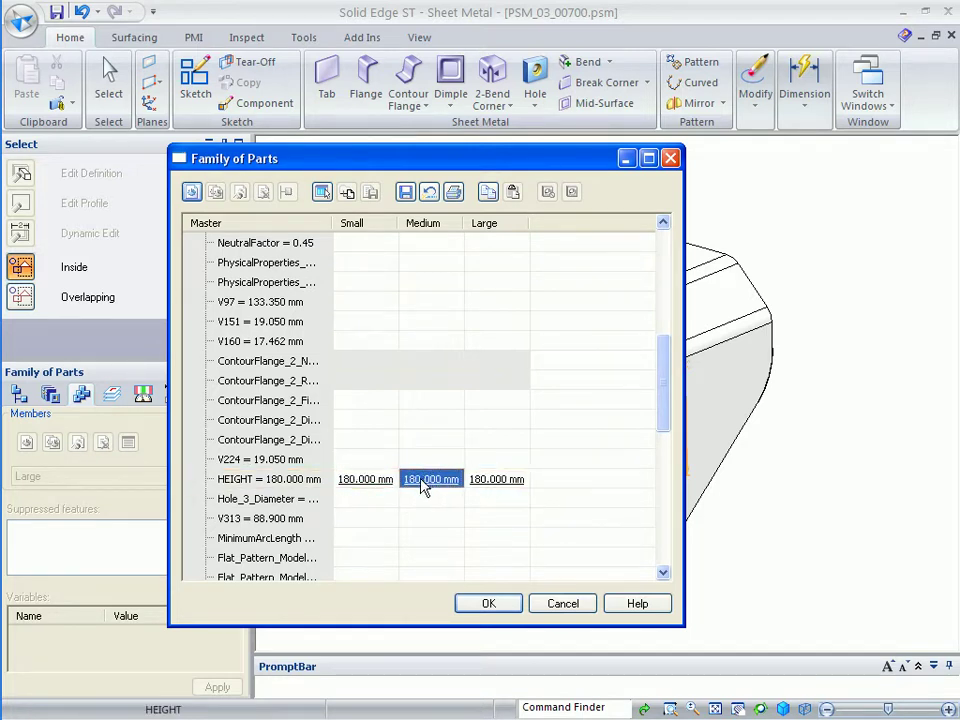
{"action": "left_click", "coordinate": [422, 481]}
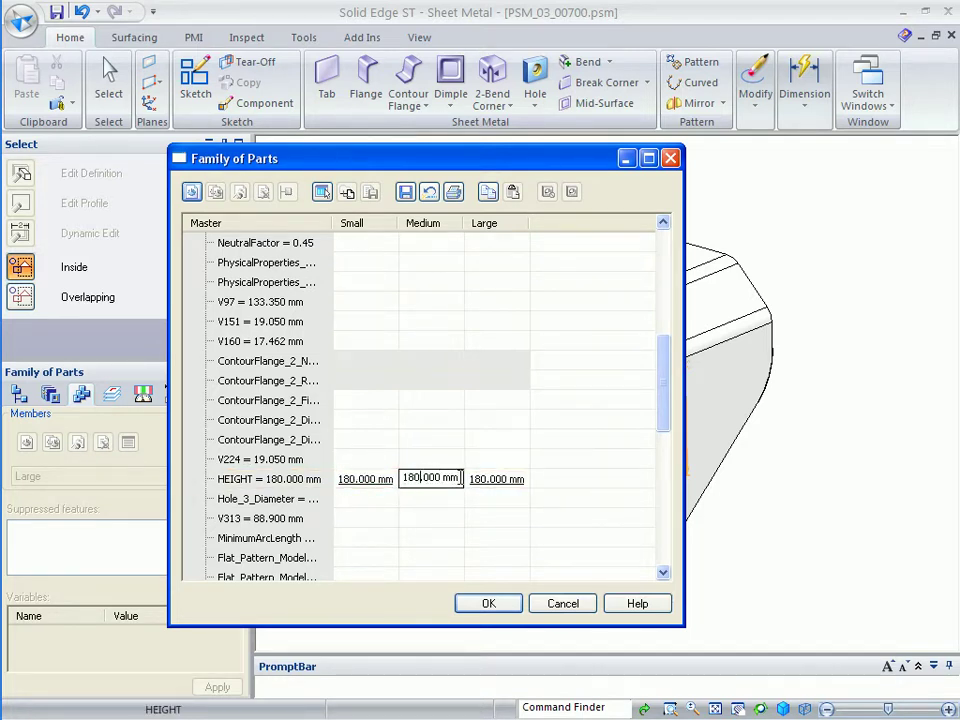
{"action": "left_click_drag", "start_coordinate": [459, 479], "coordinate": [389, 479]}
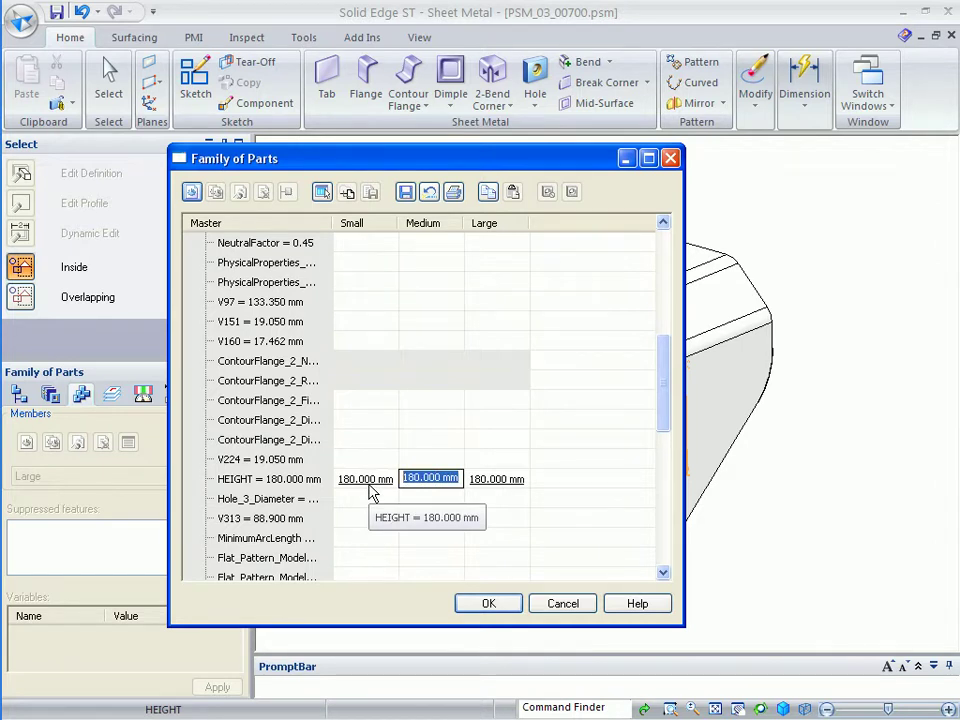
{"action": "type", "text": "19"}
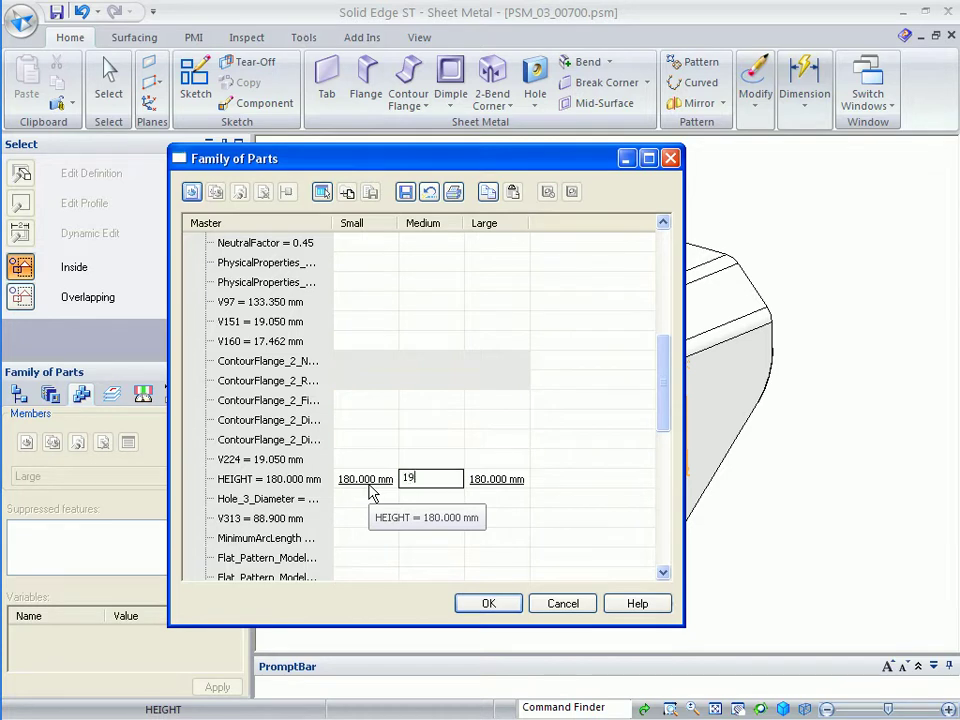
{"action": "type", "text": "5"}
{"action": "key", "text": "Return"}
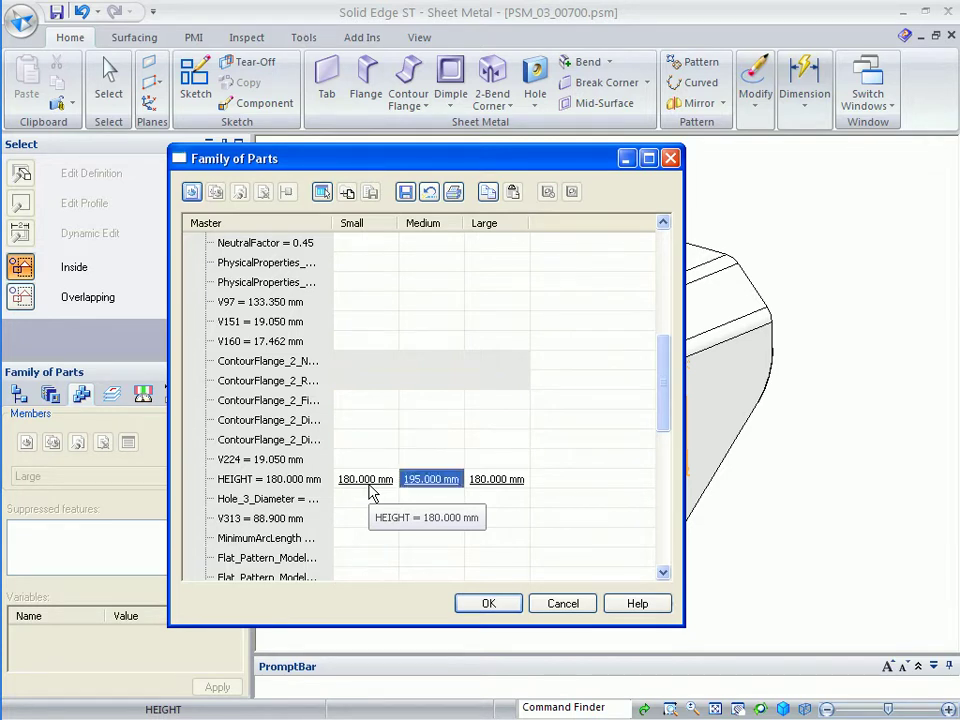
Set the HEIGHT variable of the Large member to 210 mm
{"action": "left_click", "coordinate": [487, 482]}
{"action": "type", "text": "2"}
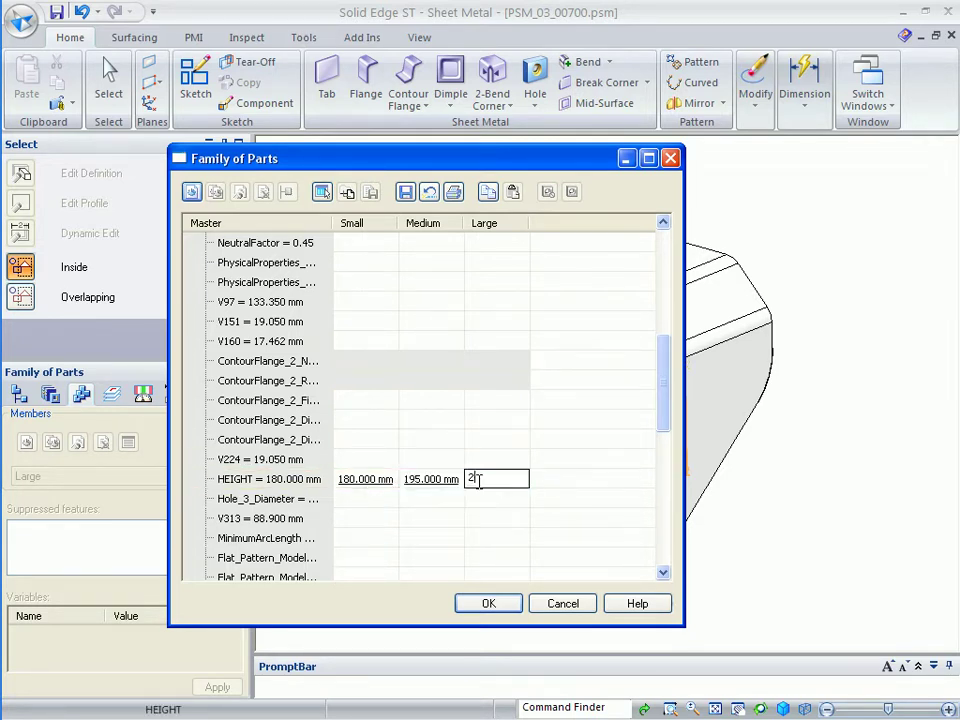
{"action": "type", "text": "10"}
{"action": "key", "text": "Return"}
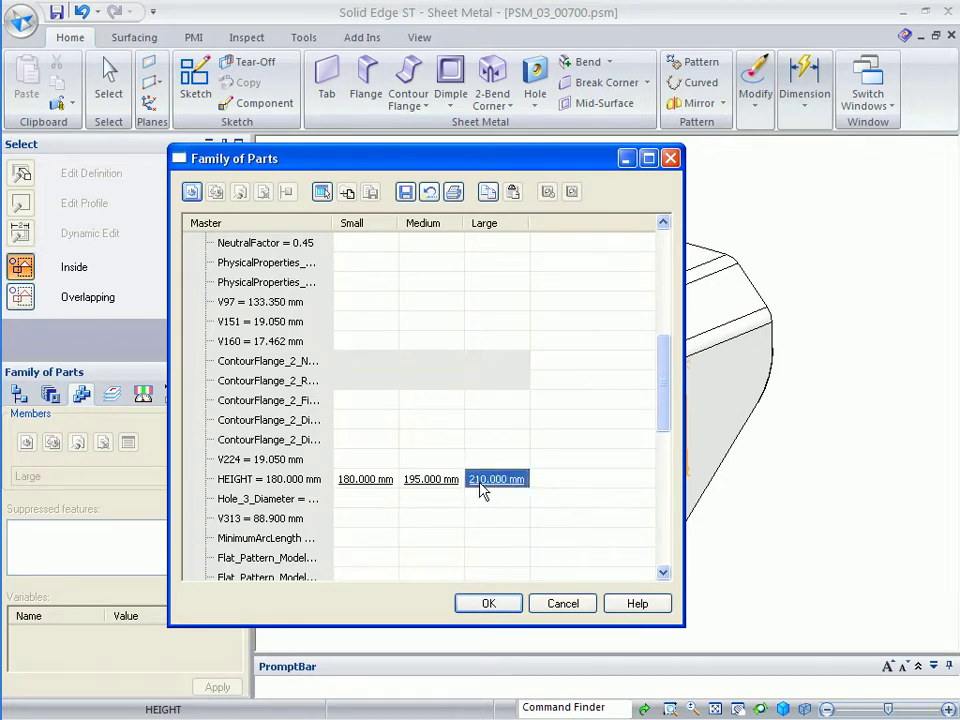
{"action": "left_click", "coordinate": [439, 520]}
Go back to the table's feature rows, and move and narrow the Family of Parts window to uncover the fork model
{"action": "left_click_drag", "start_coordinate": [666, 414], "coordinate": [672, 311]}
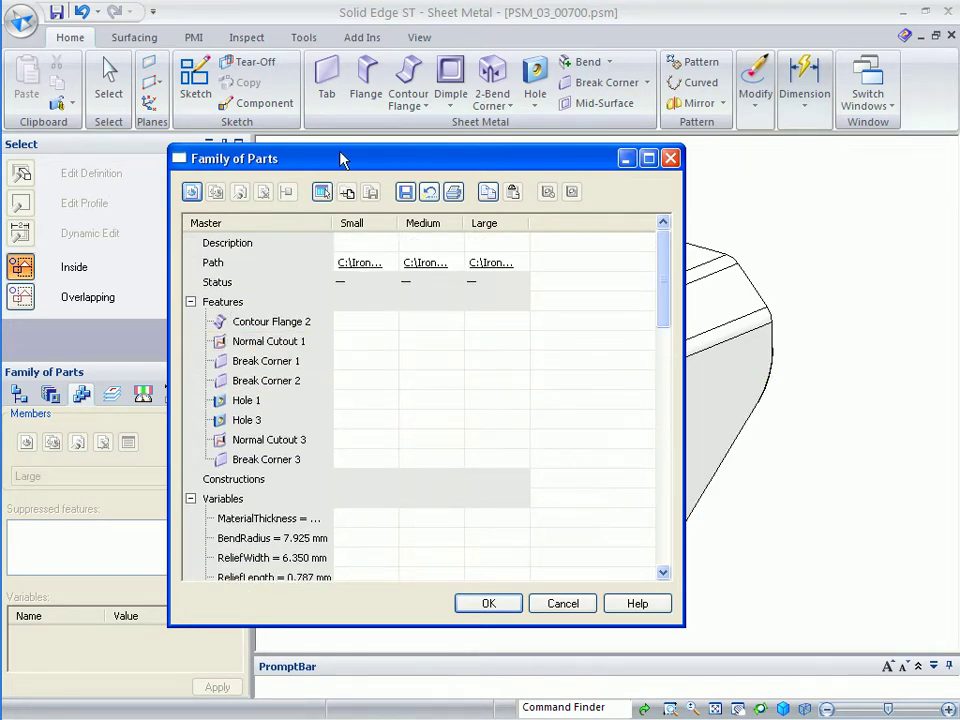
{"action": "left_click_drag", "start_coordinate": [343, 157], "coordinate": [187, 104]}
{"action": "key", "text": "Up"}
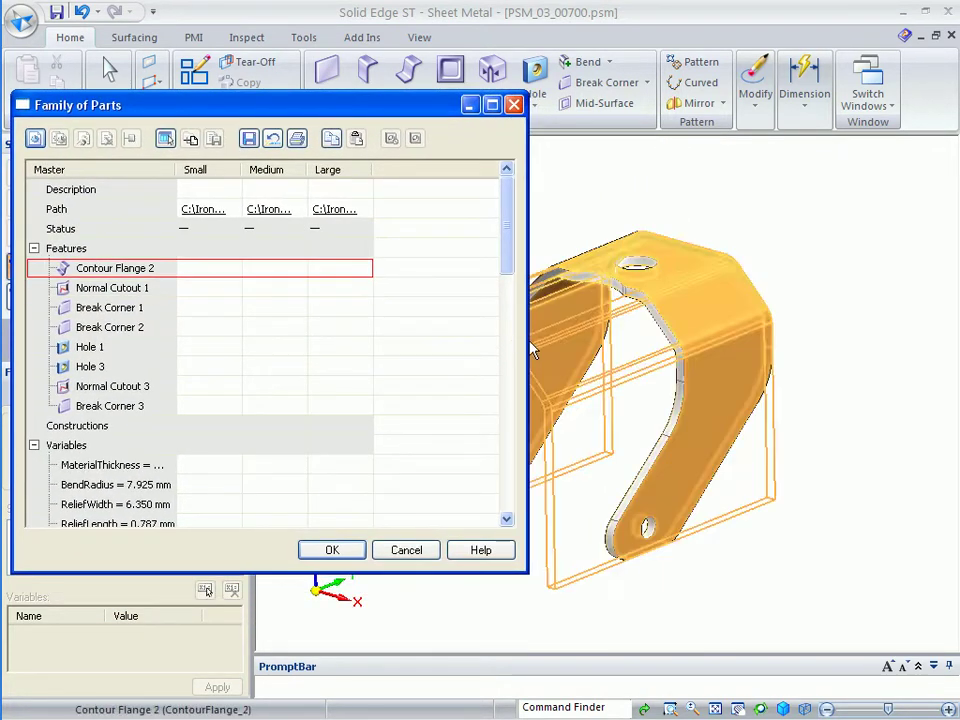
{"action": "left_click_drag", "start_coordinate": [526, 341], "coordinate": [410, 340]}
{"action": "left_click", "coordinate": [100, 347]}
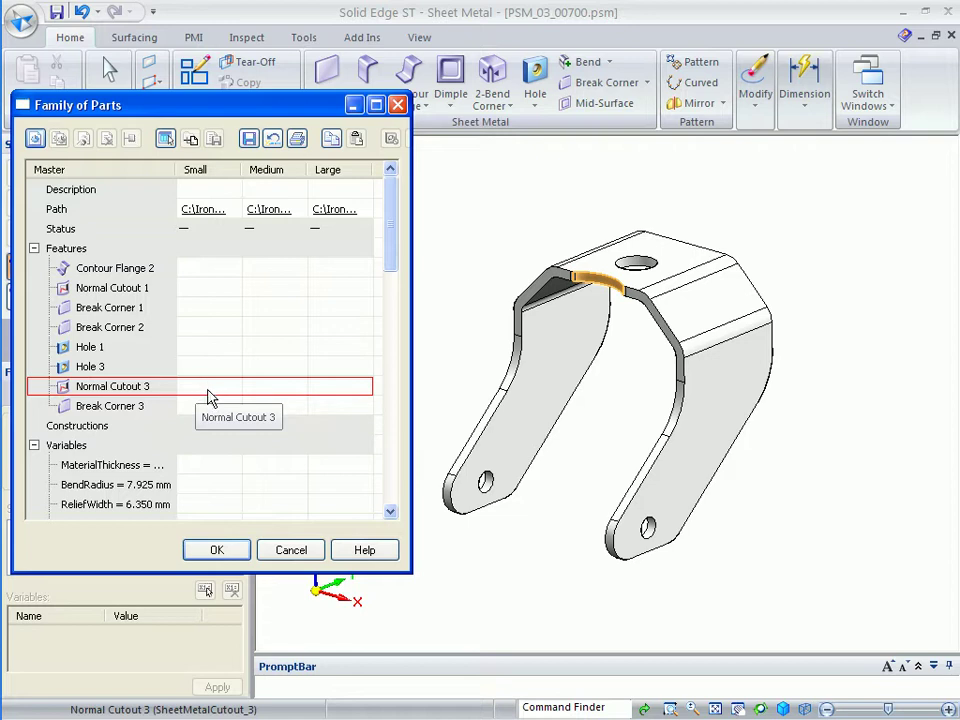
Suppress the Normal Cutout 3 and Break Corner 3 features for the Medium member
{"action": "left_click", "coordinate": [275, 388]}
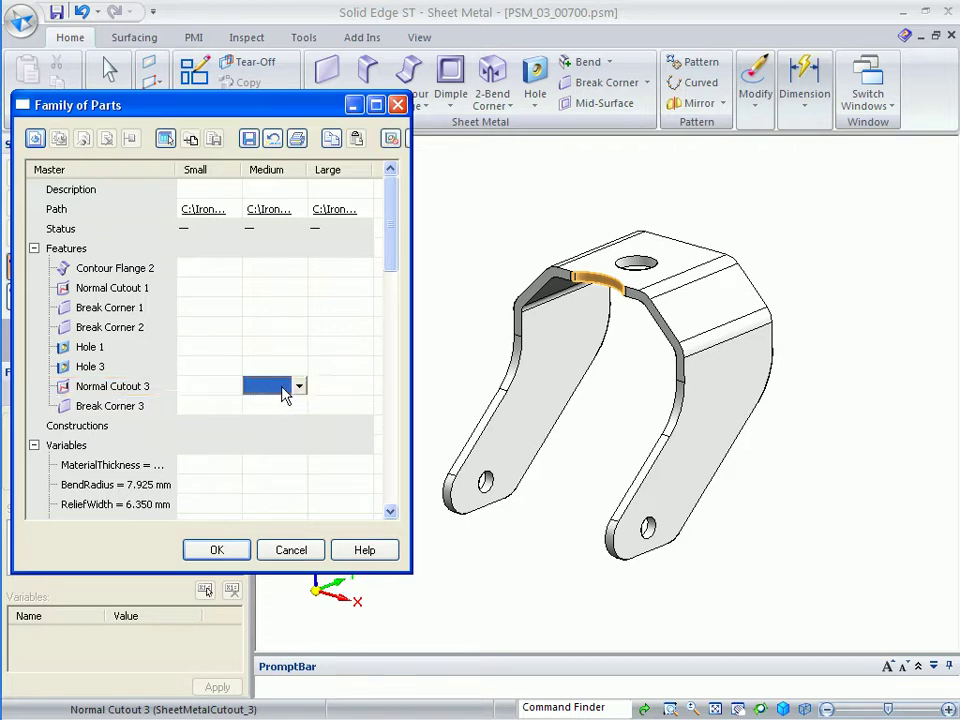
{"action": "left_click", "coordinate": [299, 386]}
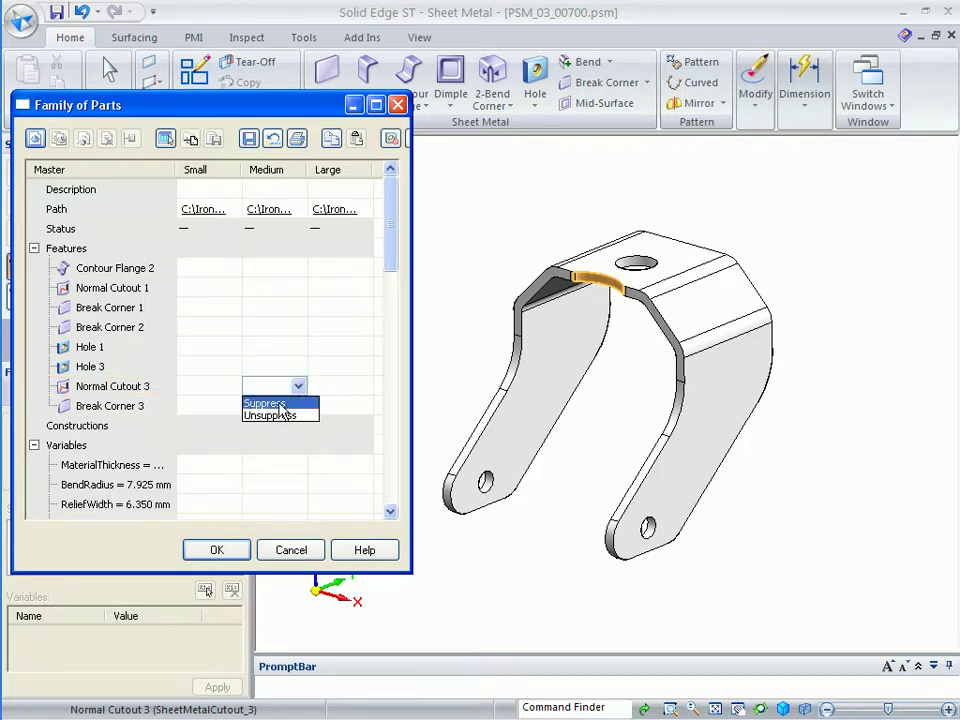
{"action": "left_click", "coordinate": [282, 404]}
{"action": "left_click", "coordinate": [300, 405]}
{"action": "left_click", "coordinate": [299, 405]}
{"action": "left_click", "coordinate": [283, 424]}
Suppress Normal Cutout 3 and Break Corner 3 for the Large member as well, and accept the family table
{"action": "left_click", "coordinate": [350, 388]}
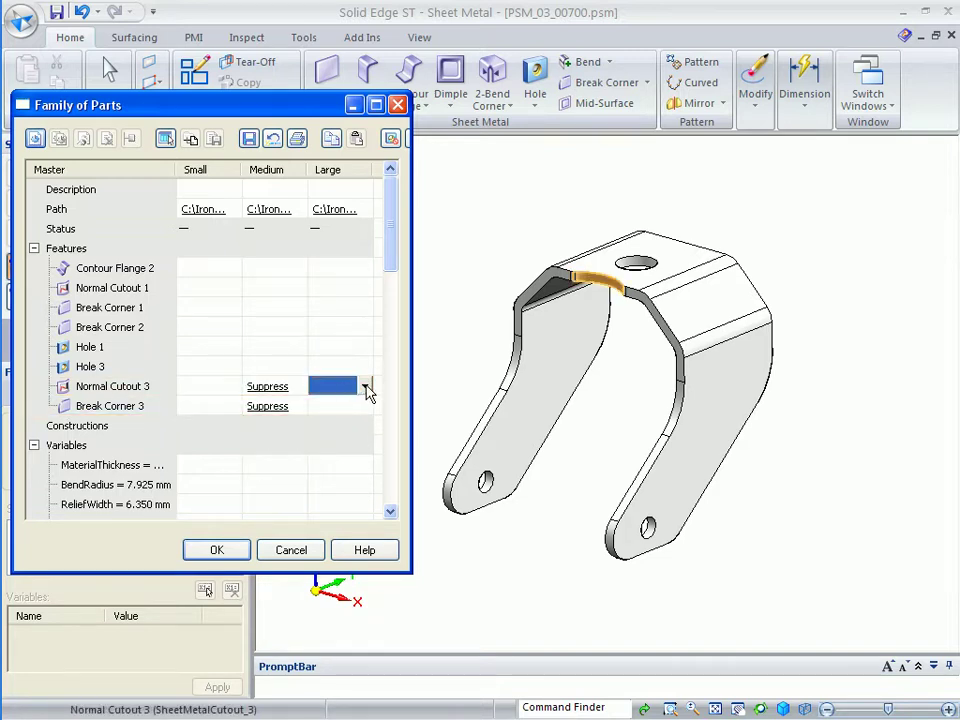
{"action": "left_click", "coordinate": [368, 392]}
{"action": "left_click", "coordinate": [355, 401]}
{"action": "left_click", "coordinate": [364, 410]}
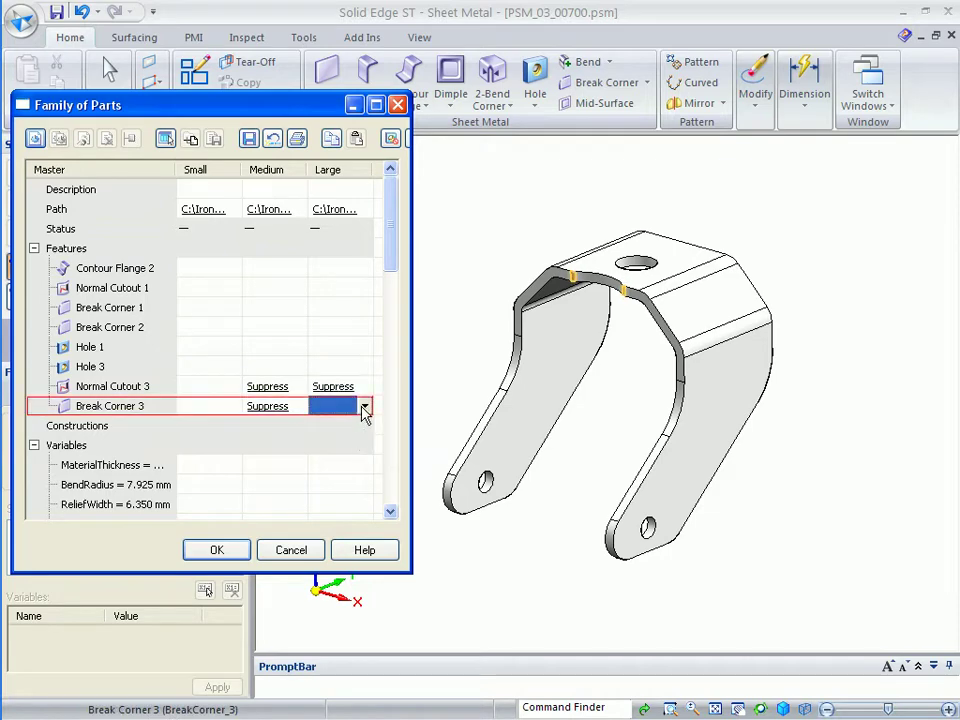
{"action": "left_click", "coordinate": [364, 408]}
{"action": "left_click", "coordinate": [354, 425]}
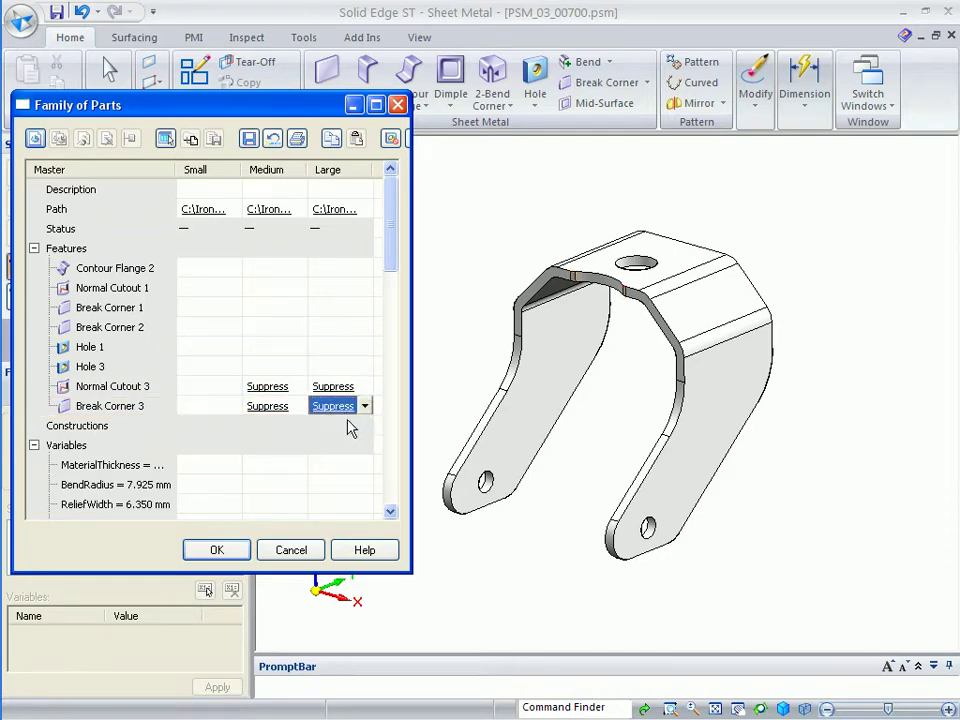
{"action": "left_click", "coordinate": [215, 555]}
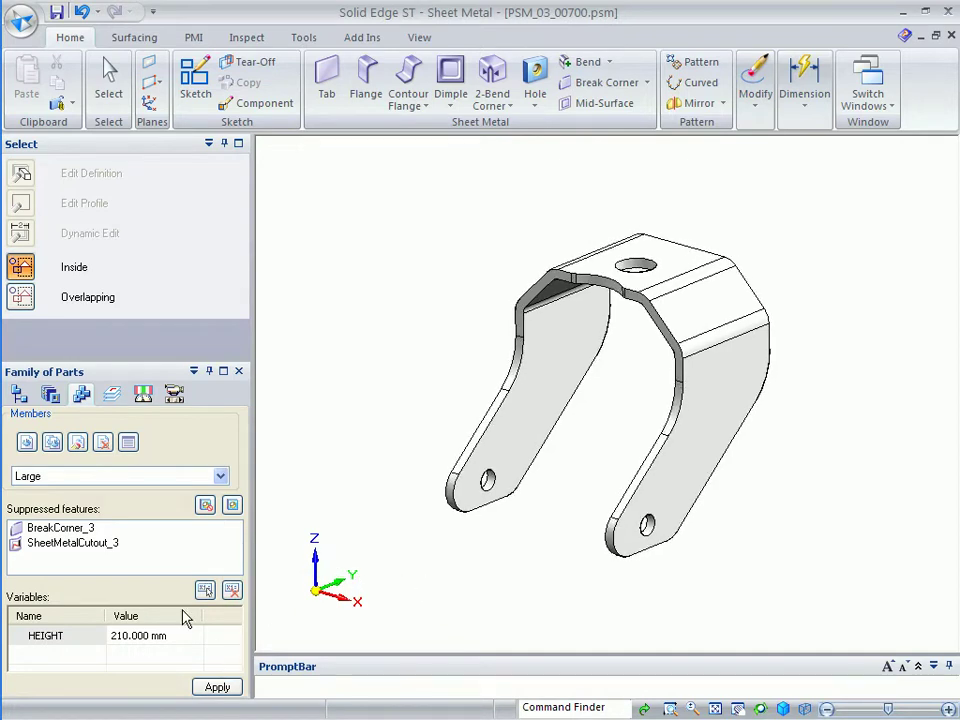
Apply the Medium, Small and Large members to the fork model one after another, ending on Large
{"action": "left_click", "coordinate": [101, 477]}
{"action": "left_click", "coordinate": [86, 506]}
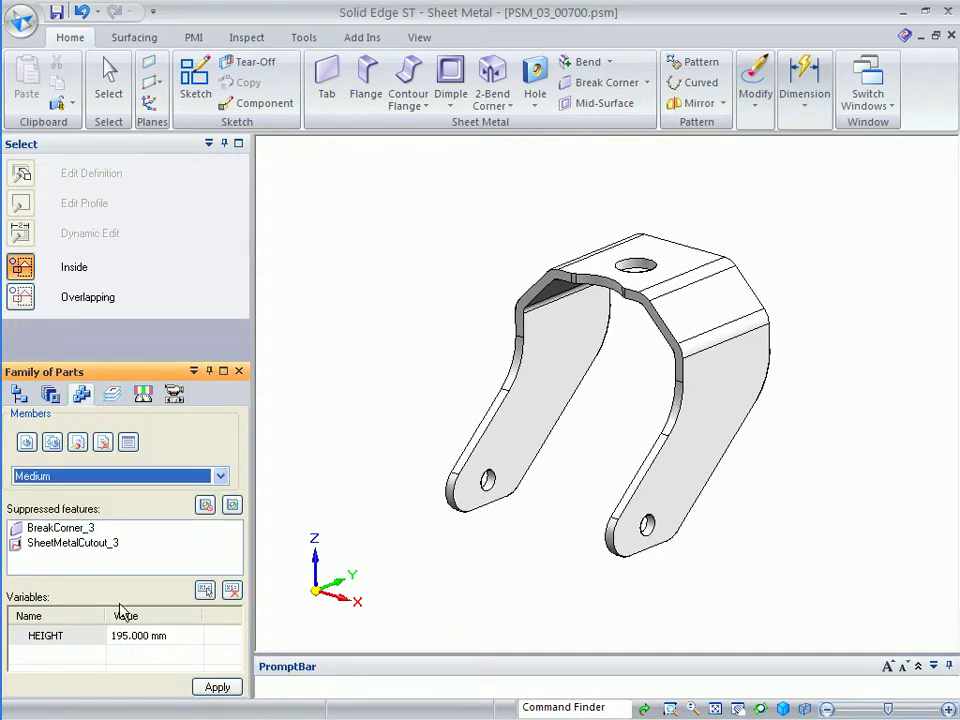
{"action": "left_click", "coordinate": [219, 688]}
{"action": "left_click", "coordinate": [120, 477]}
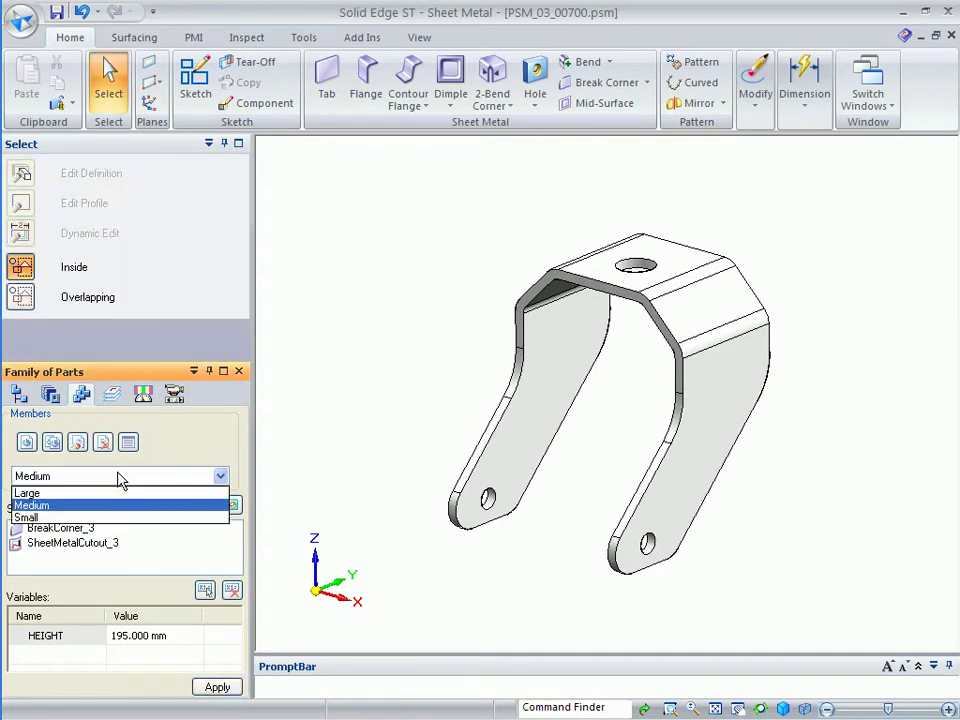
{"action": "left_click", "coordinate": [105, 517]}
{"action": "left_click", "coordinate": [217, 687]}
{"action": "left_click", "coordinate": [133, 478]}
{"action": "left_click", "coordinate": [118, 494]}
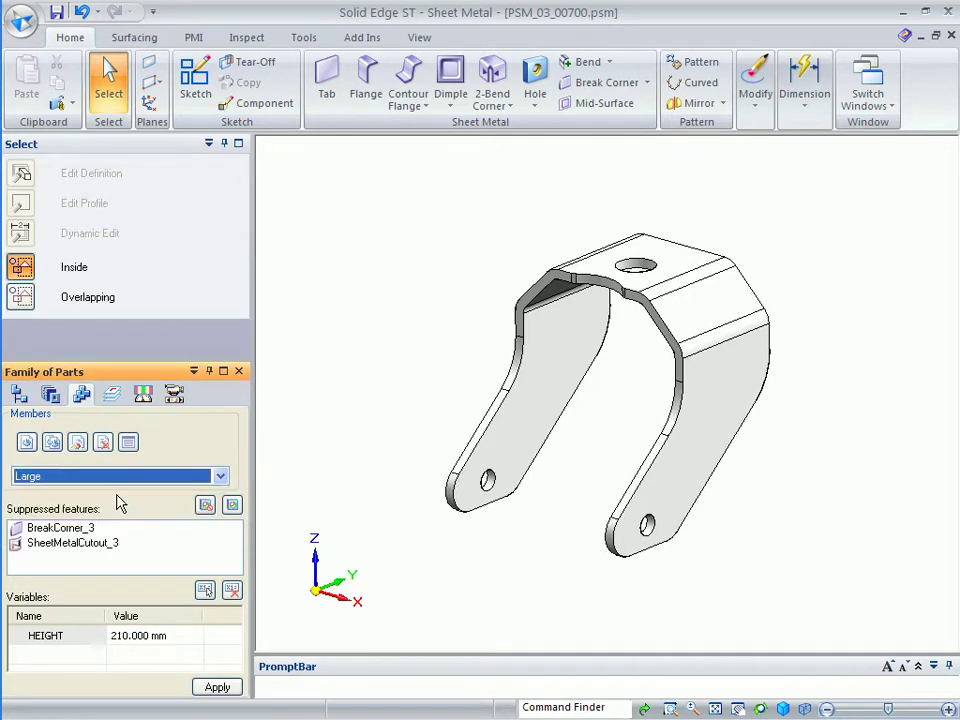
{"action": "left_click", "coordinate": [216, 687]}
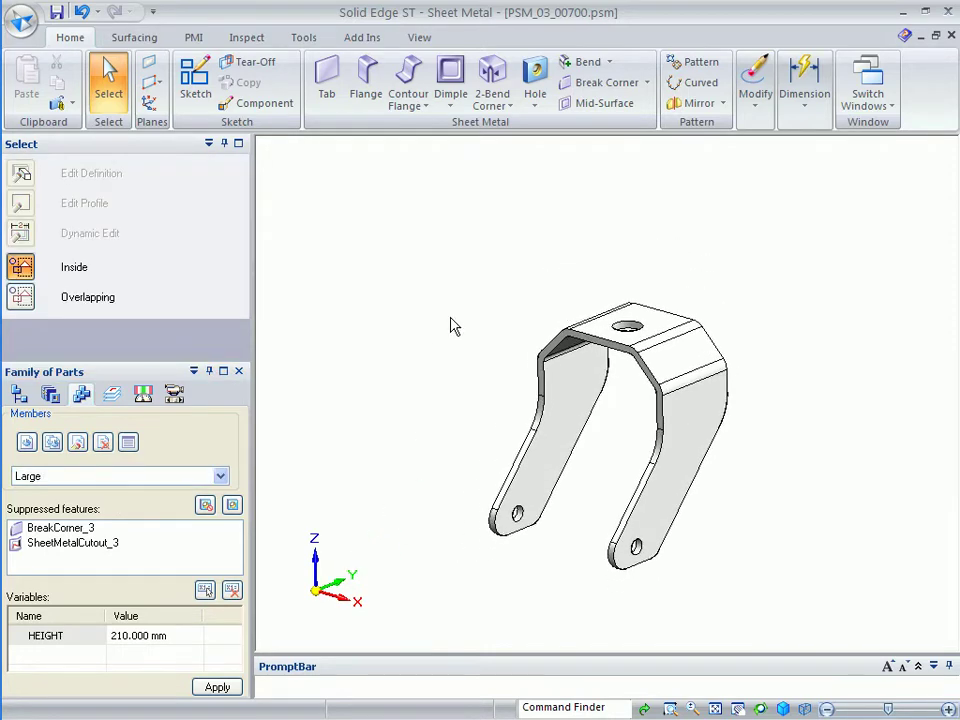
Populate all three family members from the table, saving the fork file when required, and close the fork to return to the assembly
{"action": "left_click", "coordinate": [128, 441]}
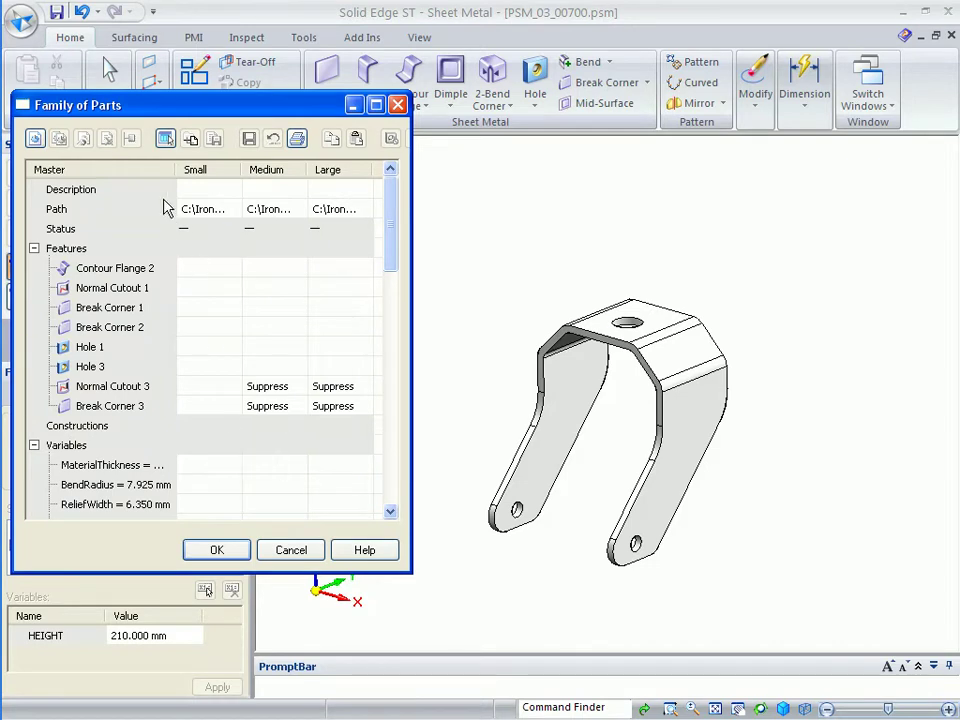
{"action": "left_click", "coordinate": [165, 139]}
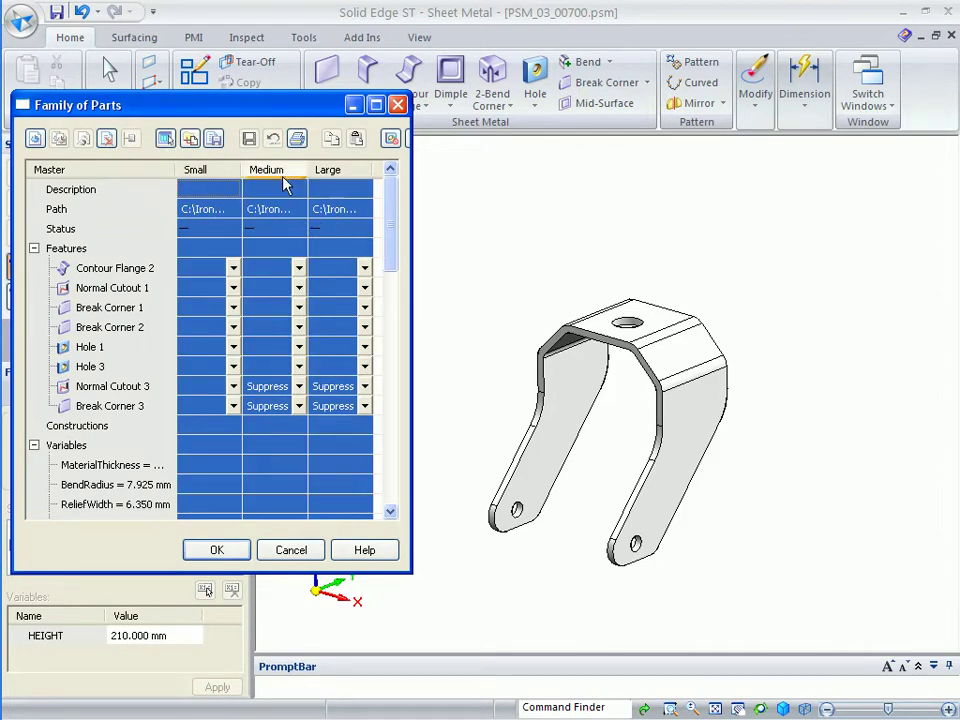
{"action": "left_click", "coordinate": [215, 141]}
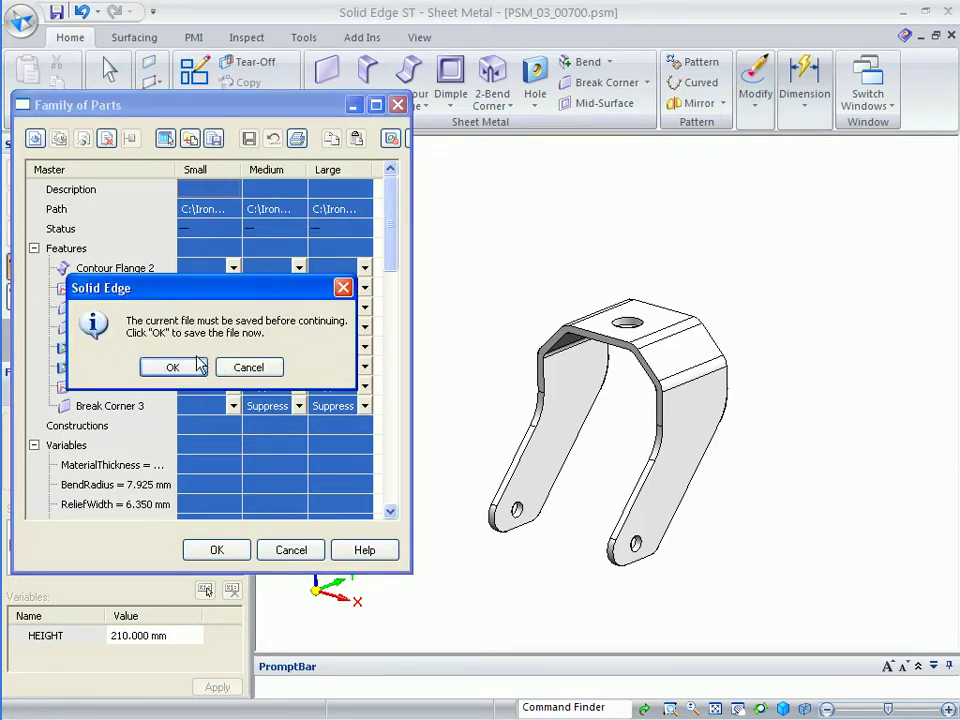
{"action": "left_click", "coordinate": [172, 368]}
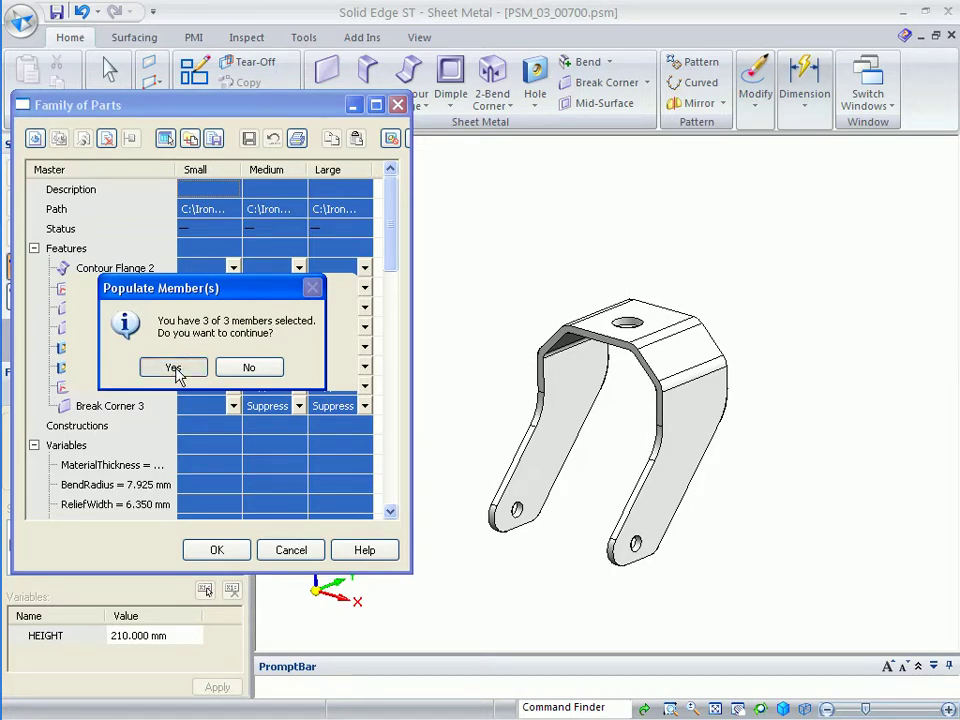
{"action": "left_click", "coordinate": [172, 368]}
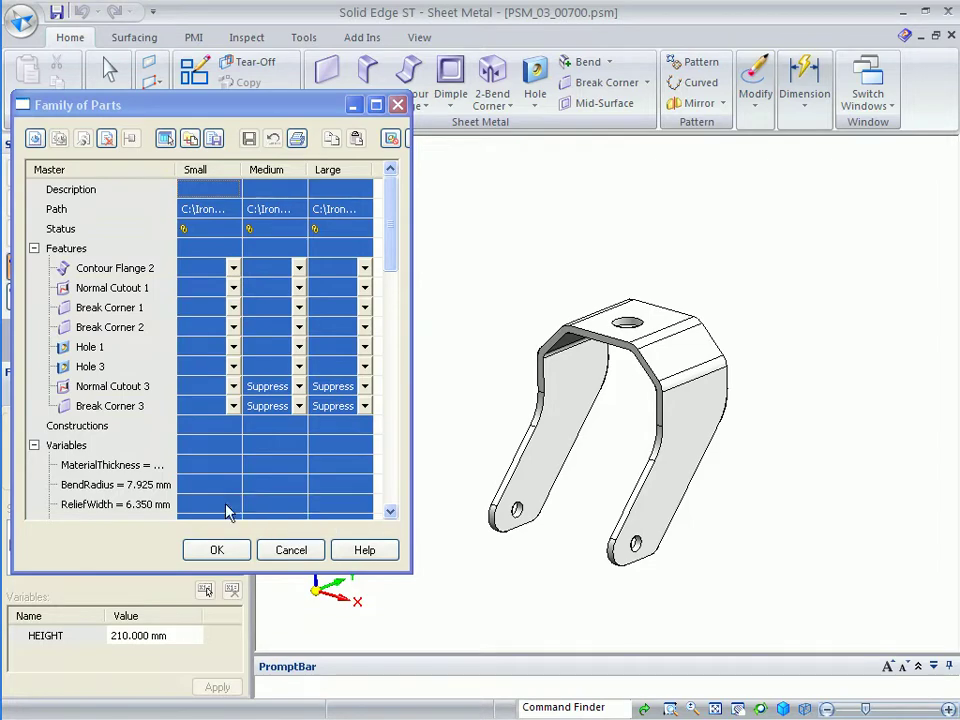
{"action": "left_click", "coordinate": [216, 551]}
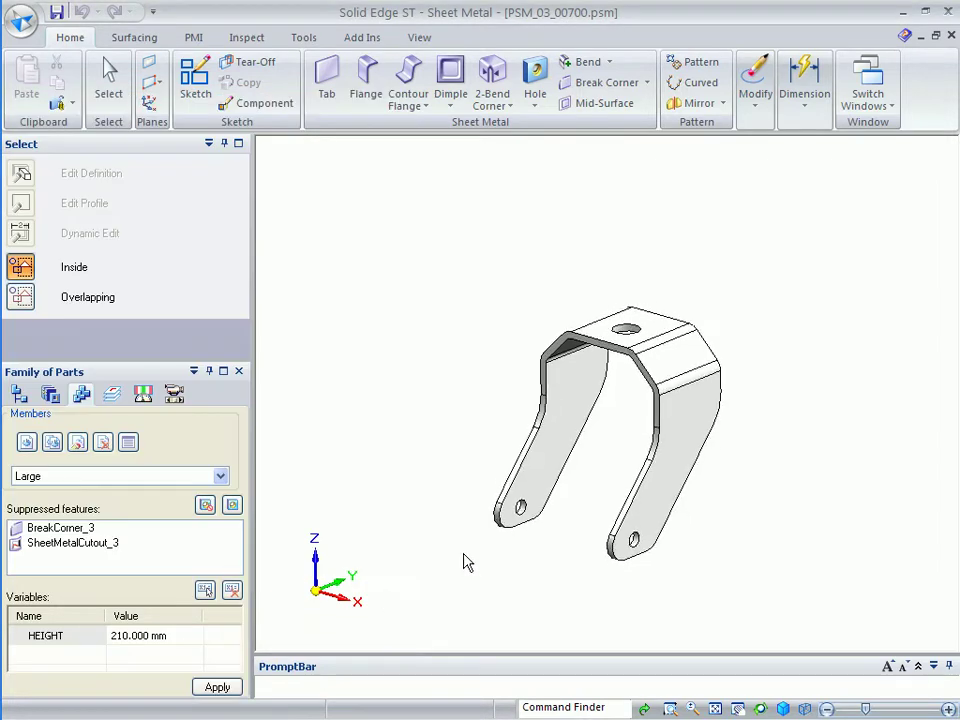
{"action": "left_click", "coordinate": [951, 36]}
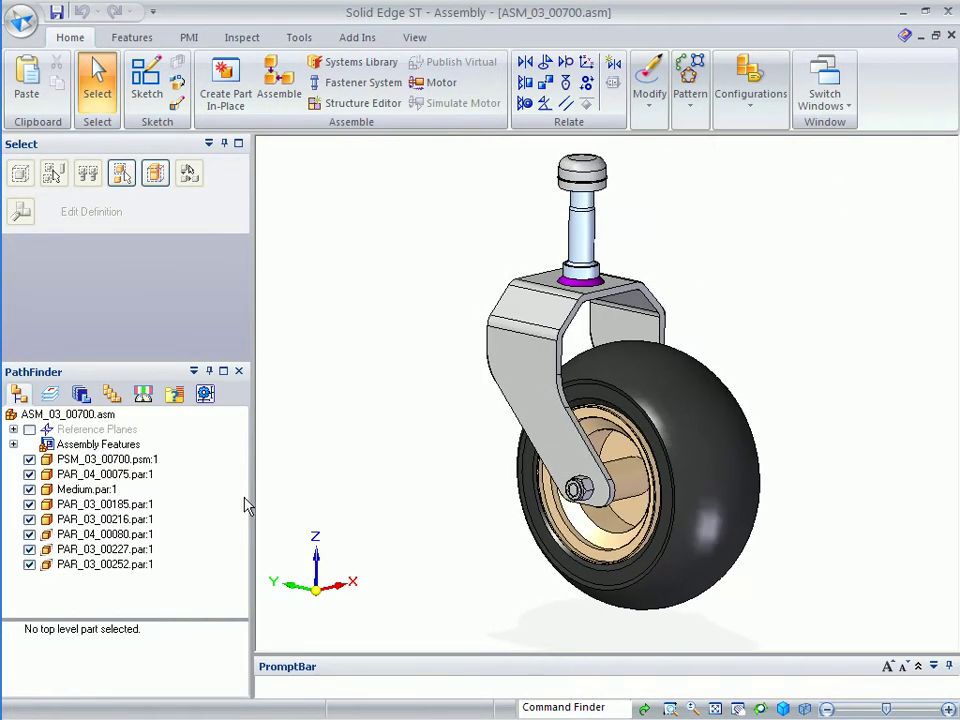
Replace the wheel Medium.par:1 in the assembly with the Small family member
{"action": "left_click", "coordinate": [86, 490]}
{"action": "right_click", "coordinate": [86, 490]}
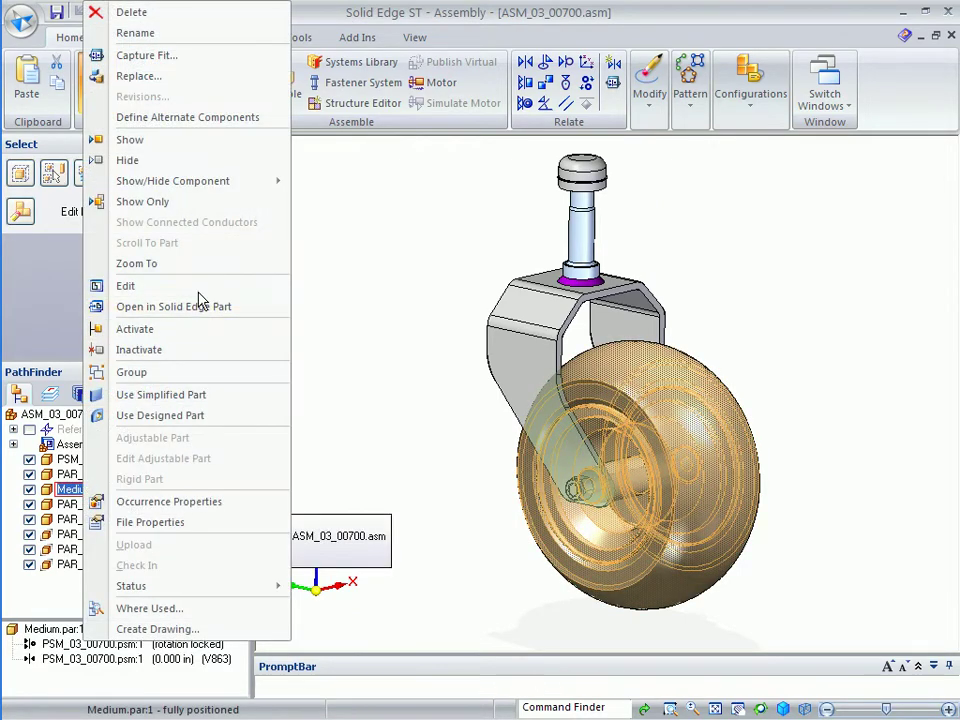
{"action": "left_click", "coordinate": [146, 80]}
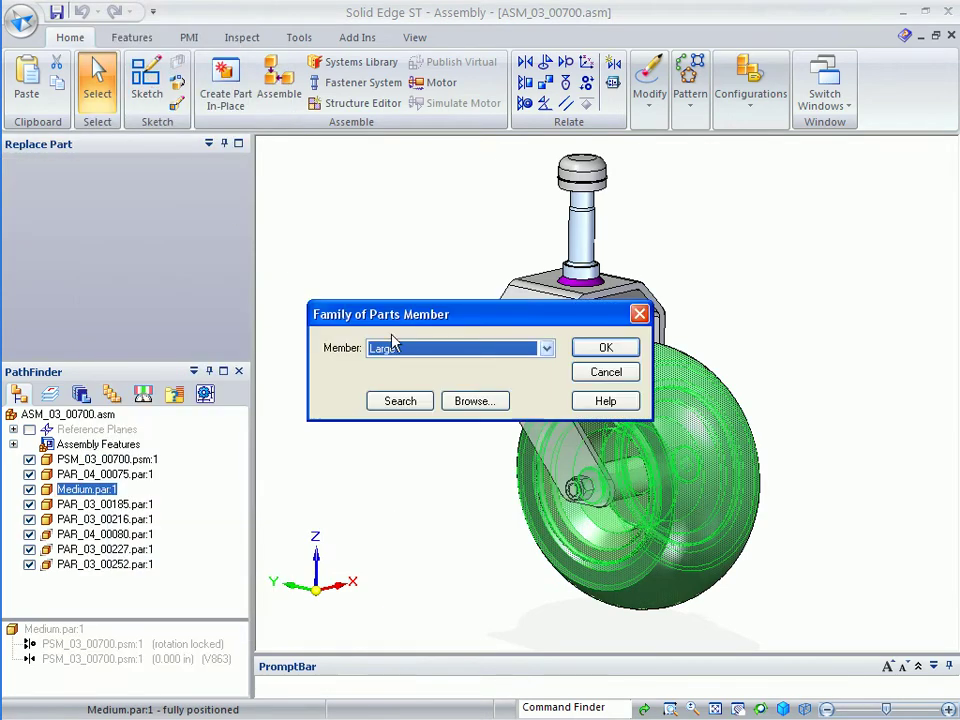
{"action": "left_click", "coordinate": [483, 350]}
{"action": "left_click", "coordinate": [467, 377]}
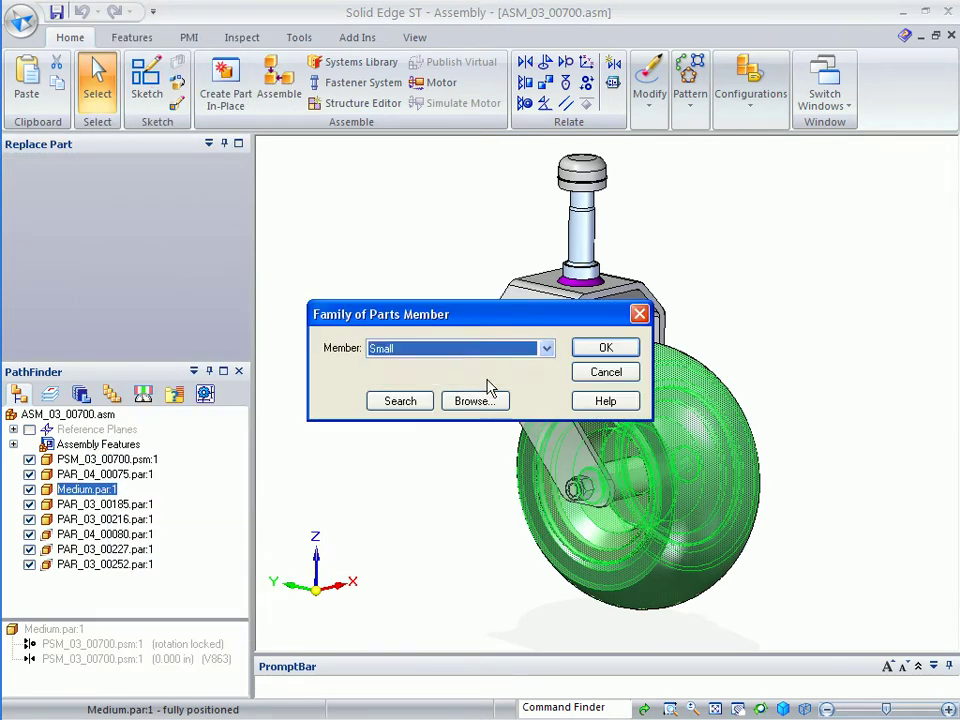
{"action": "left_click", "coordinate": [606, 348]}
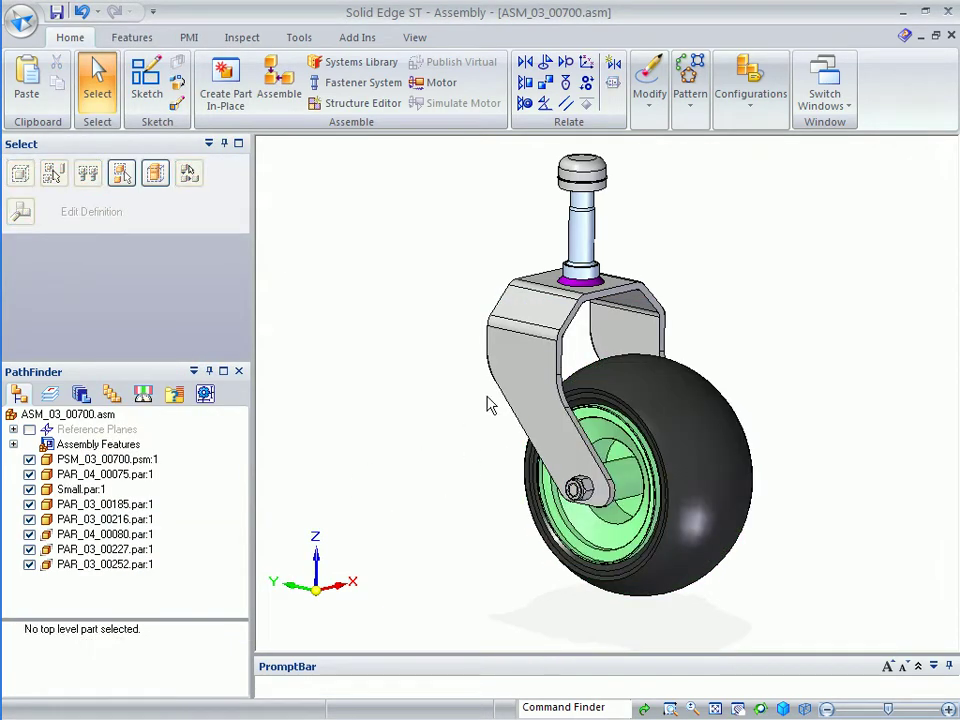
Replace the fork PSM_03_00700.psm:1 in the assembly with its Large family member
{"action": "right_click", "coordinate": [514, 360]}
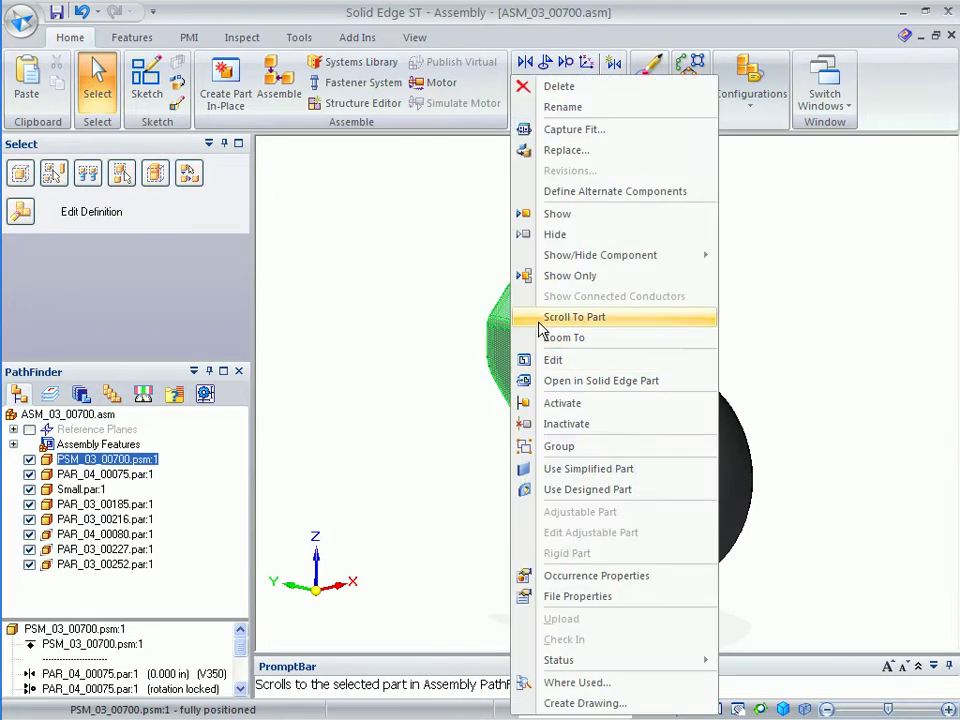
{"action": "left_click", "coordinate": [583, 152]}
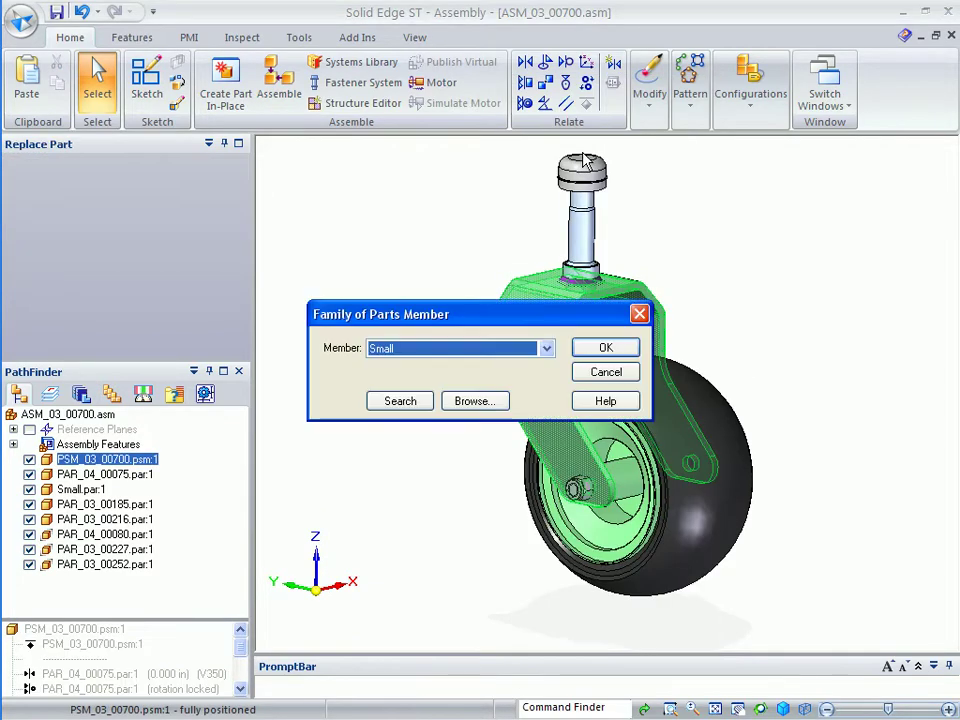
{"action": "left_click", "coordinate": [465, 352]}
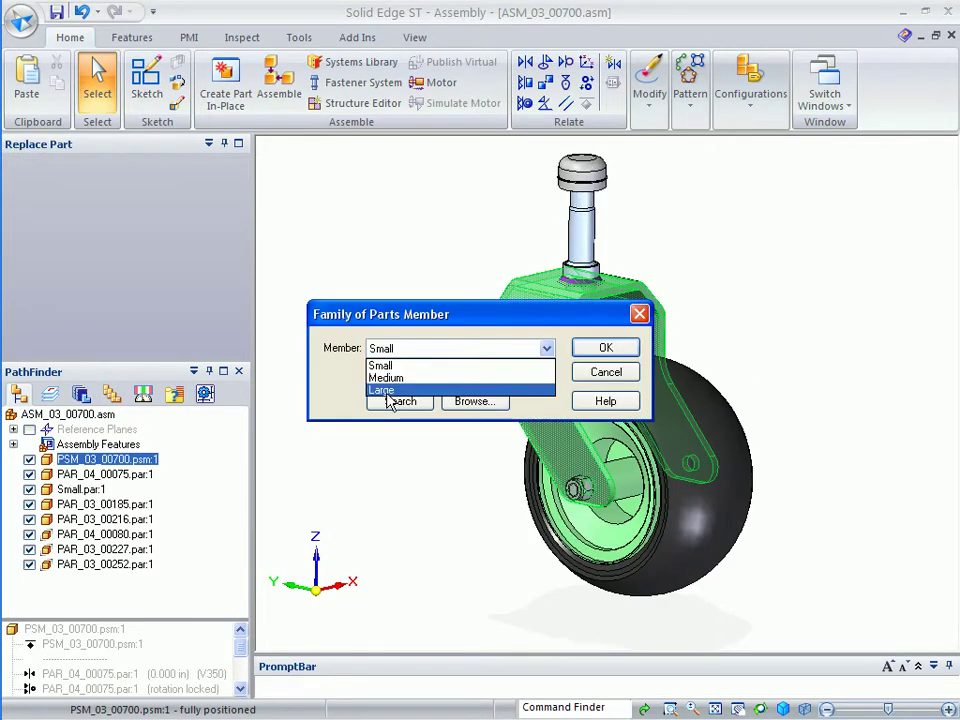
{"action": "left_click", "coordinate": [387, 393]}
{"action": "left_click", "coordinate": [630, 348]}
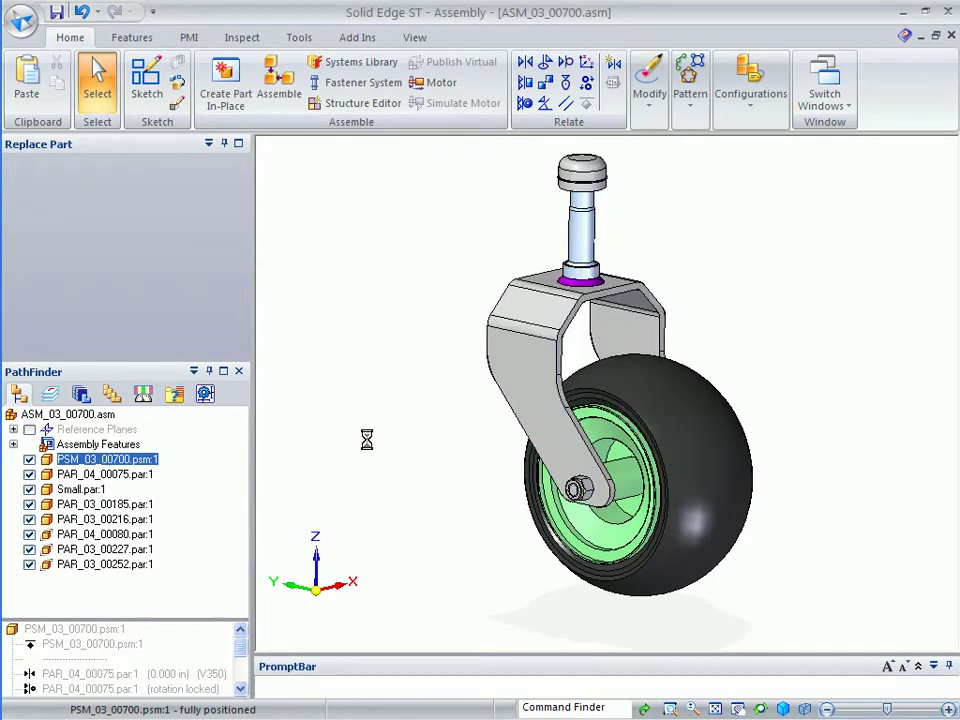
{"action": "left_click", "coordinate": [356, 454]}
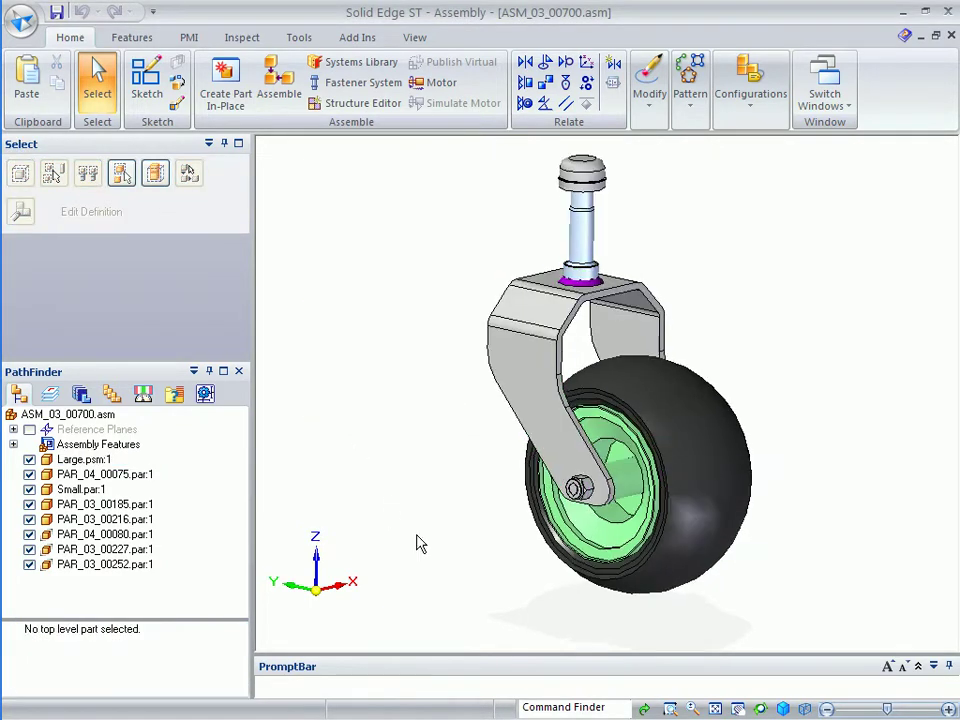
Replace the wheel Small.par:1 in the assembly with the Large family member
{"action": "left_click", "coordinate": [668, 578]}
{"action": "right_click", "coordinate": [670, 578]}
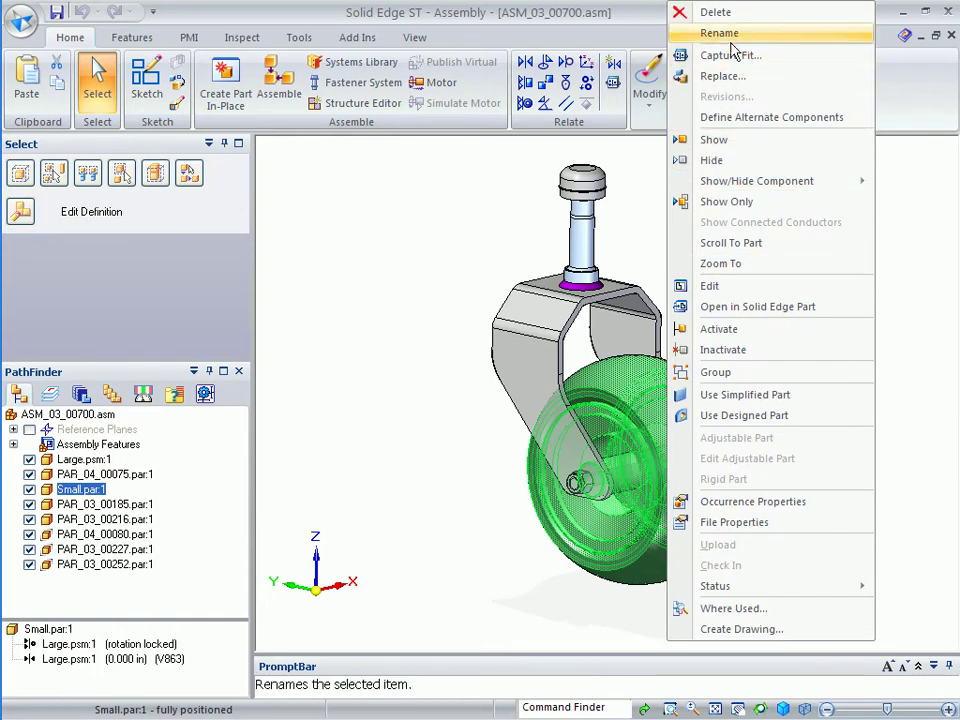
{"action": "mouse_move", "coordinate": [745, 172]}
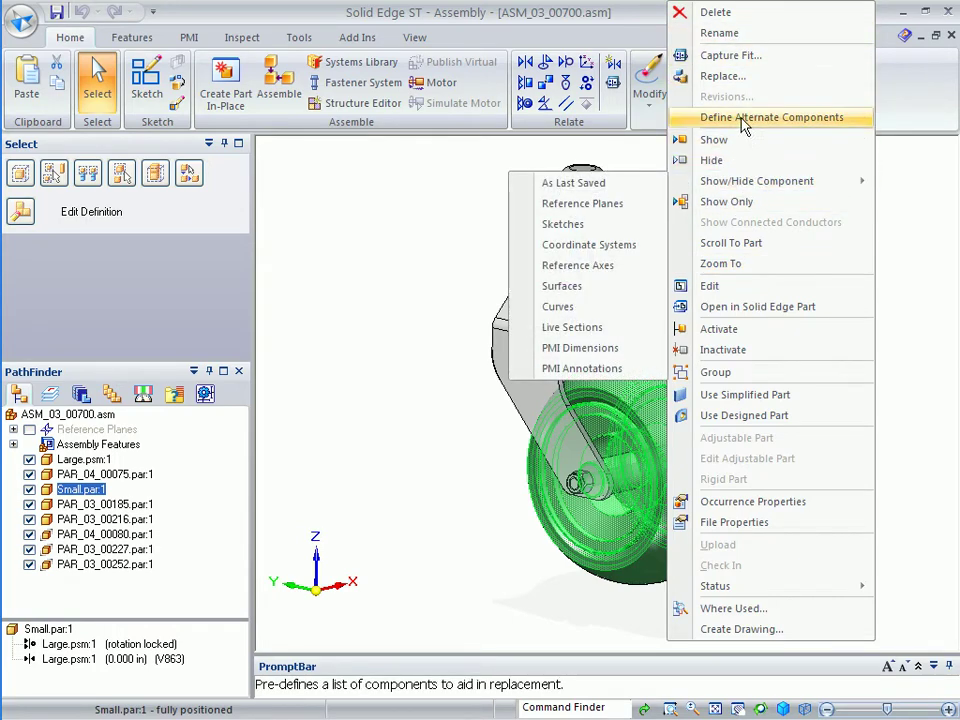
{"action": "left_click", "coordinate": [739, 77]}
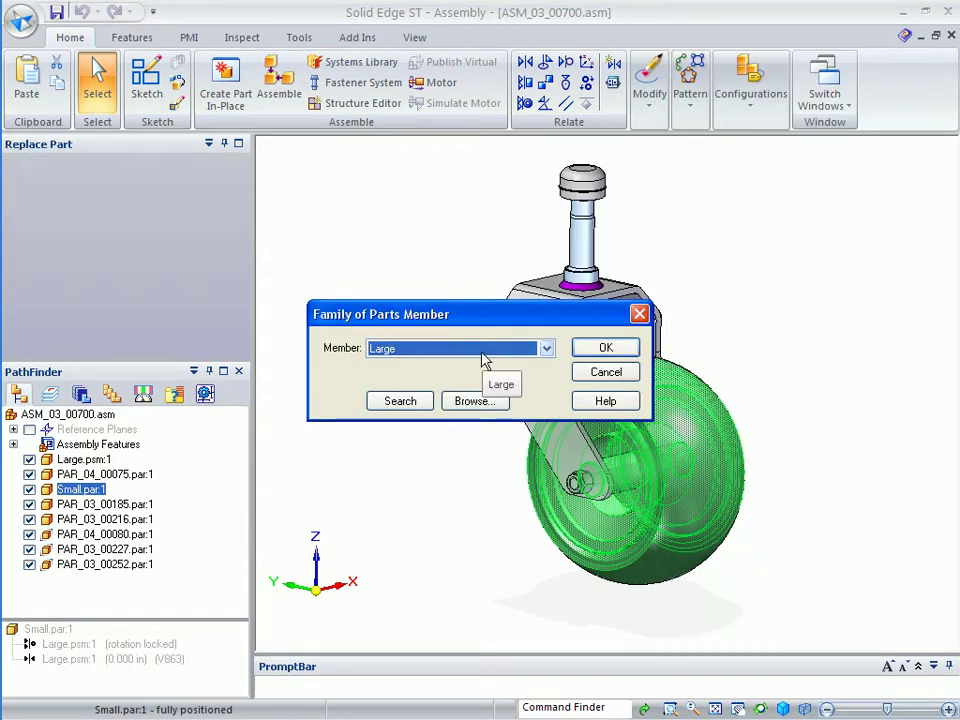
{"action": "left_click", "coordinate": [606, 347]}
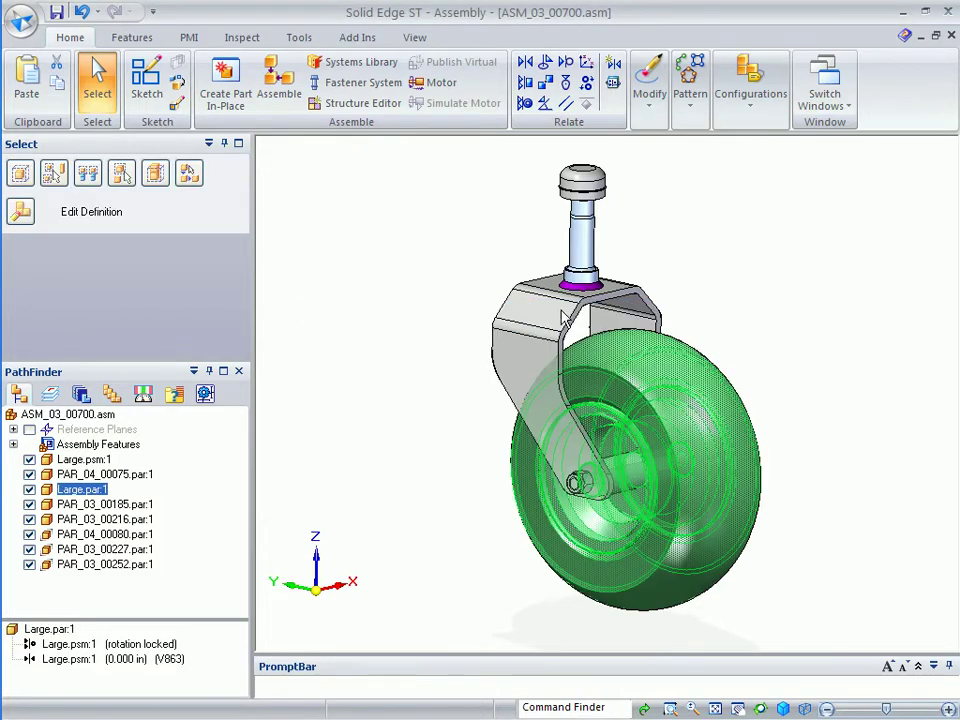
Replace the fork Large.psm:1 in the assembly with the Small family member and clear the selection
{"action": "left_click", "coordinate": [530, 340]}
{"action": "right_click", "coordinate": [530, 342]}
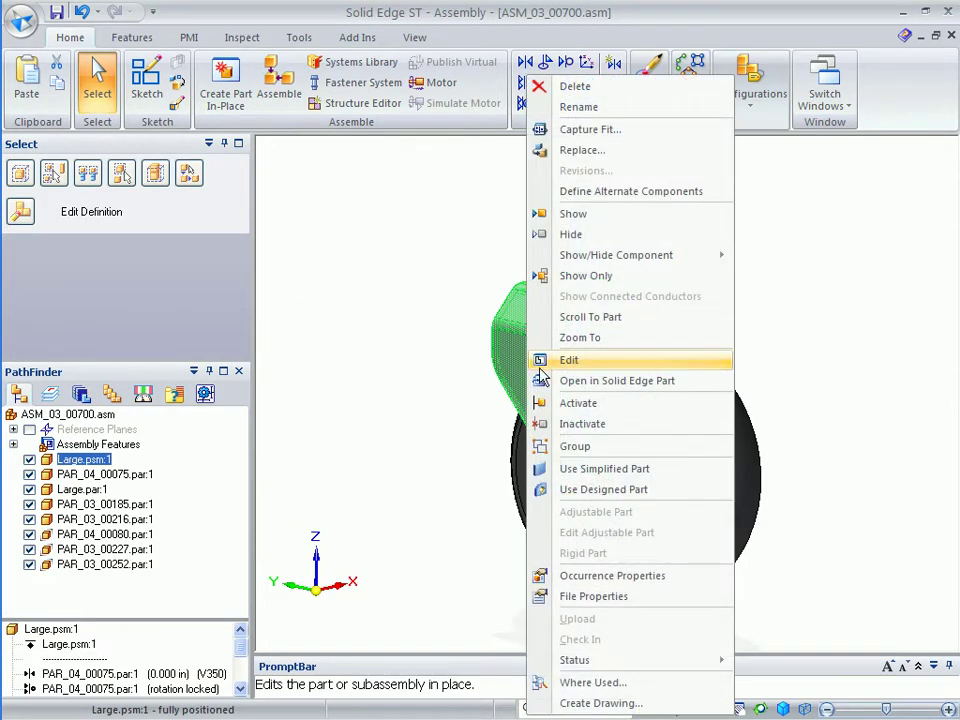
{"action": "left_click", "coordinate": [560, 152]}
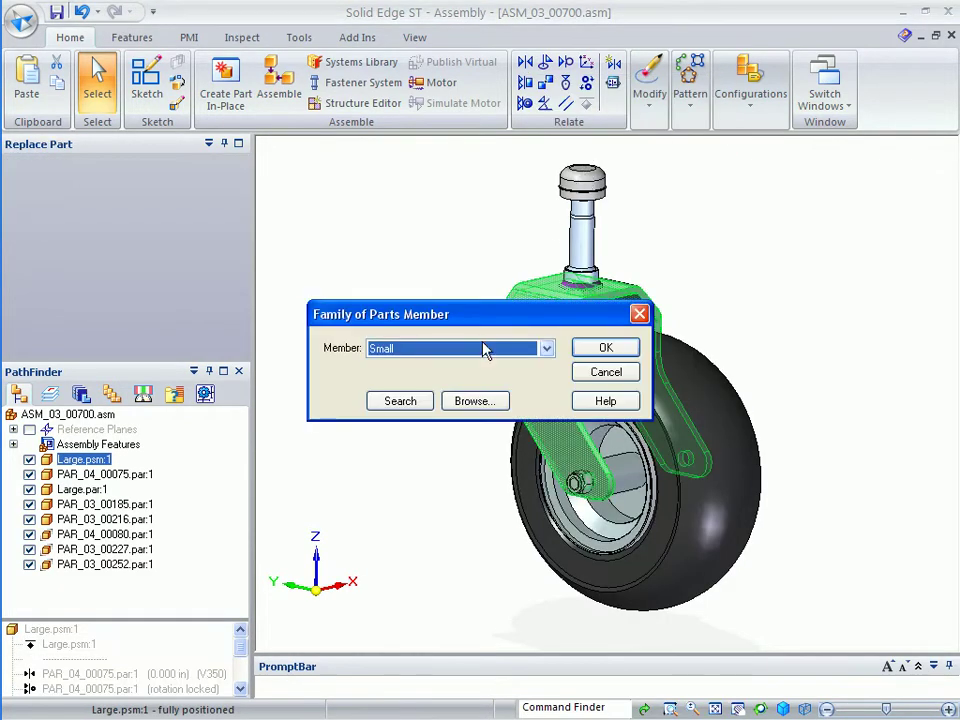
{"action": "left_click", "coordinate": [606, 347]}
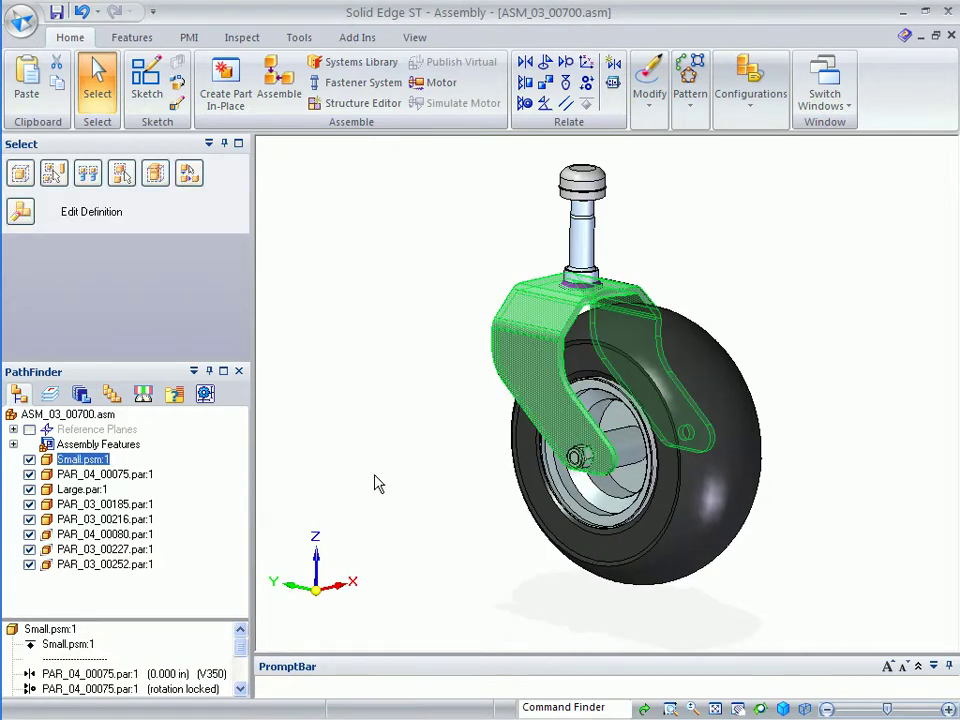
{"action": "left_click", "coordinate": [395, 480]}
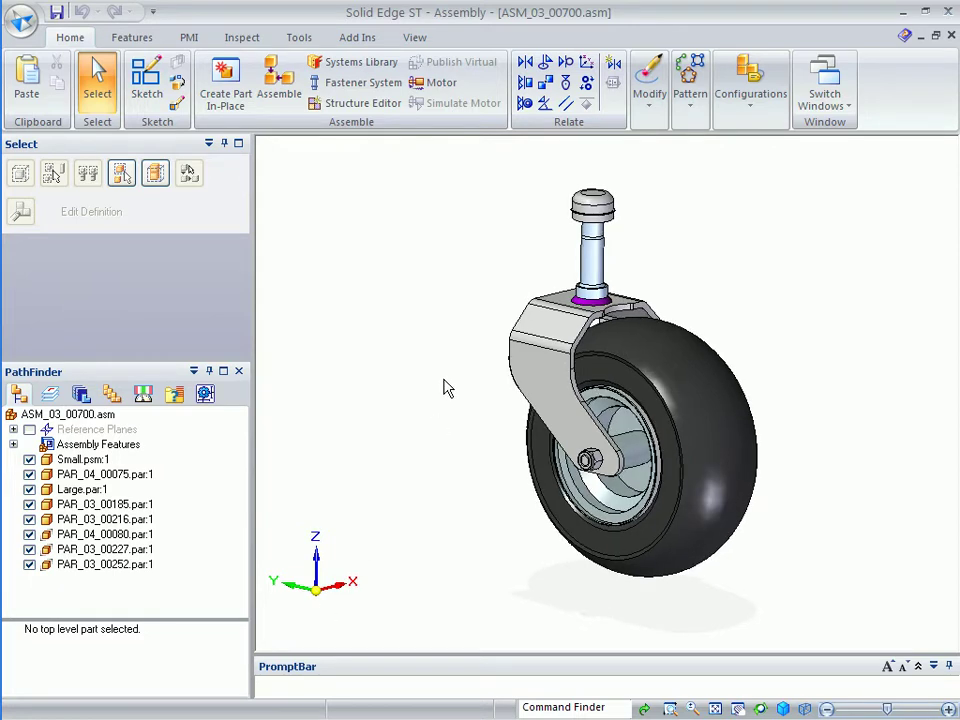
Save and convert the assembly to a Family of Assemblies, naming the current member Small Tire and the new member Medium Tire
{"action": "left_click", "coordinate": [111, 396]}
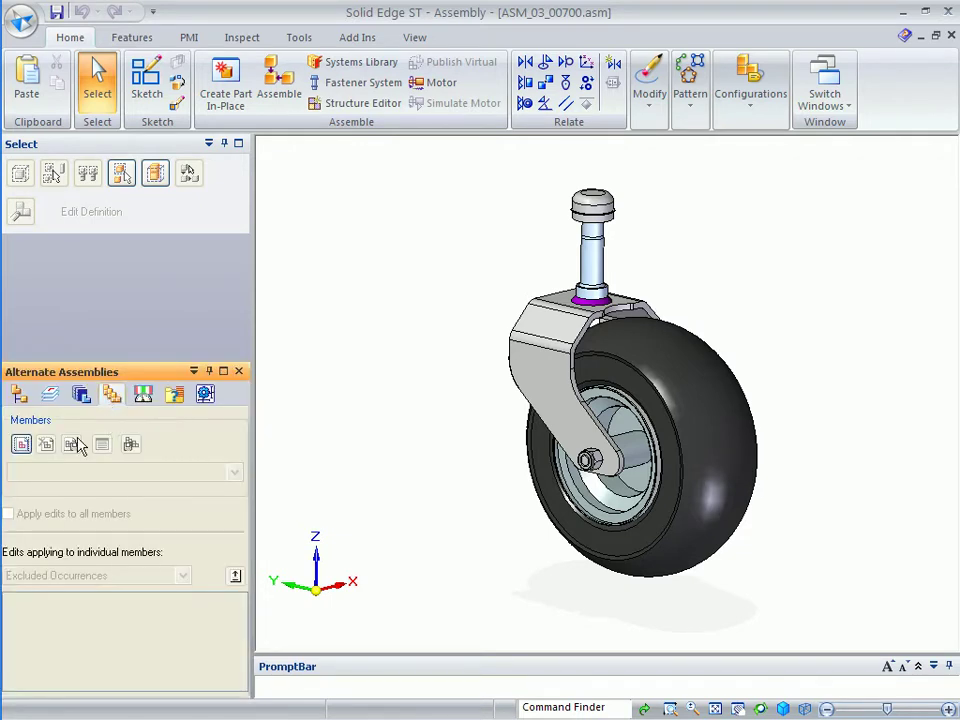
{"action": "left_click", "coordinate": [21, 444]}
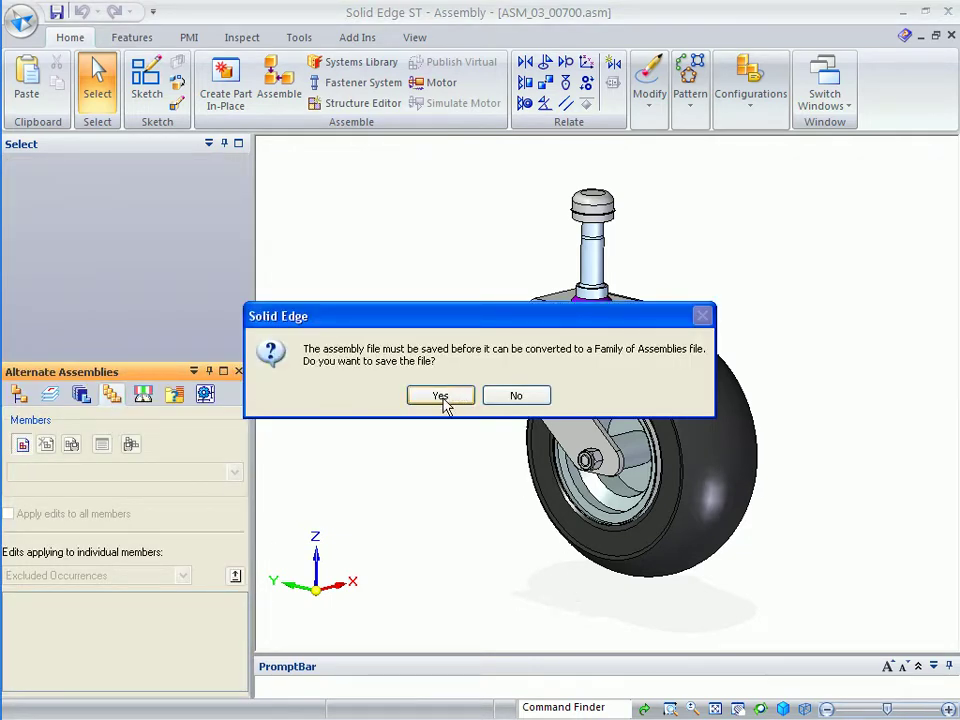
{"action": "left_click", "coordinate": [439, 398]}
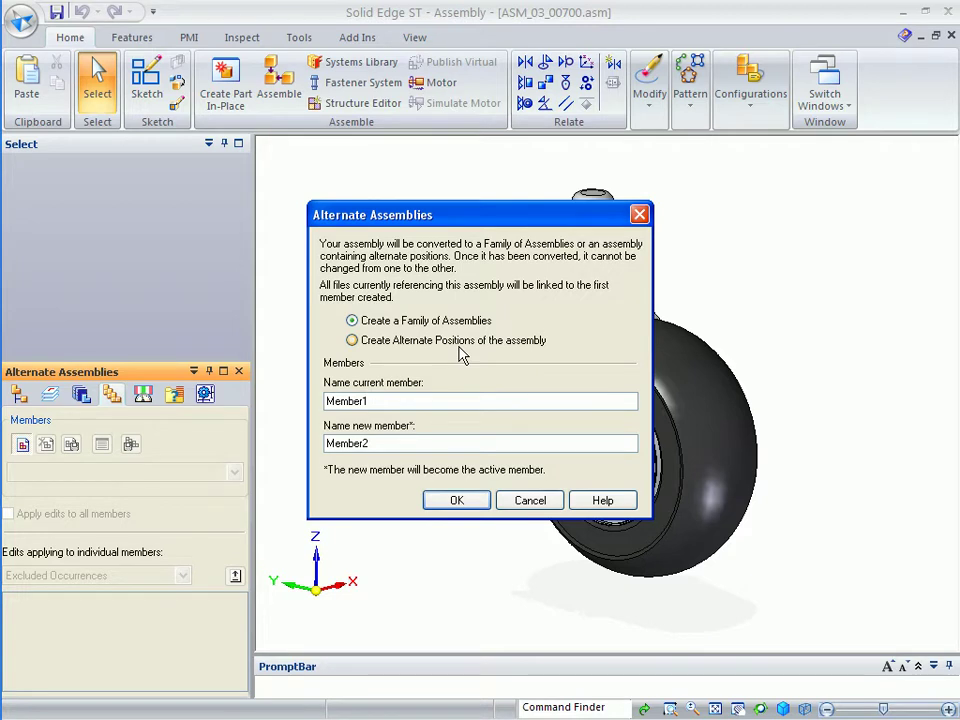
{"action": "left_click_drag", "start_coordinate": [376, 401], "coordinate": [294, 397]}
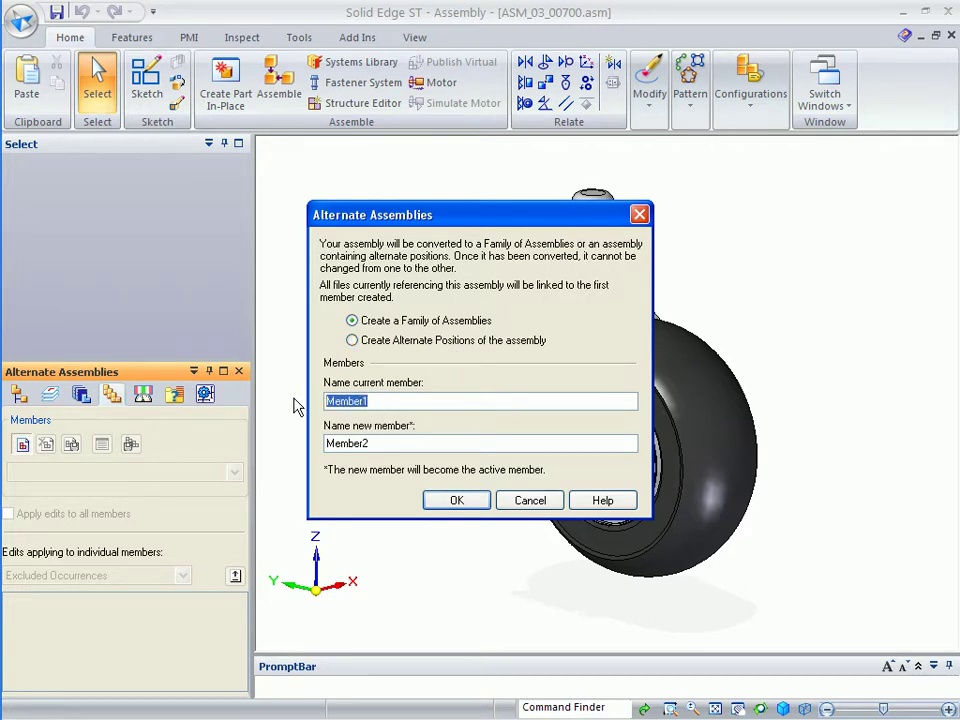
{"action": "type", "text": "Small Tire"}
{"action": "double_click", "coordinate": [345, 445]}
{"action": "type", "text": "M"}
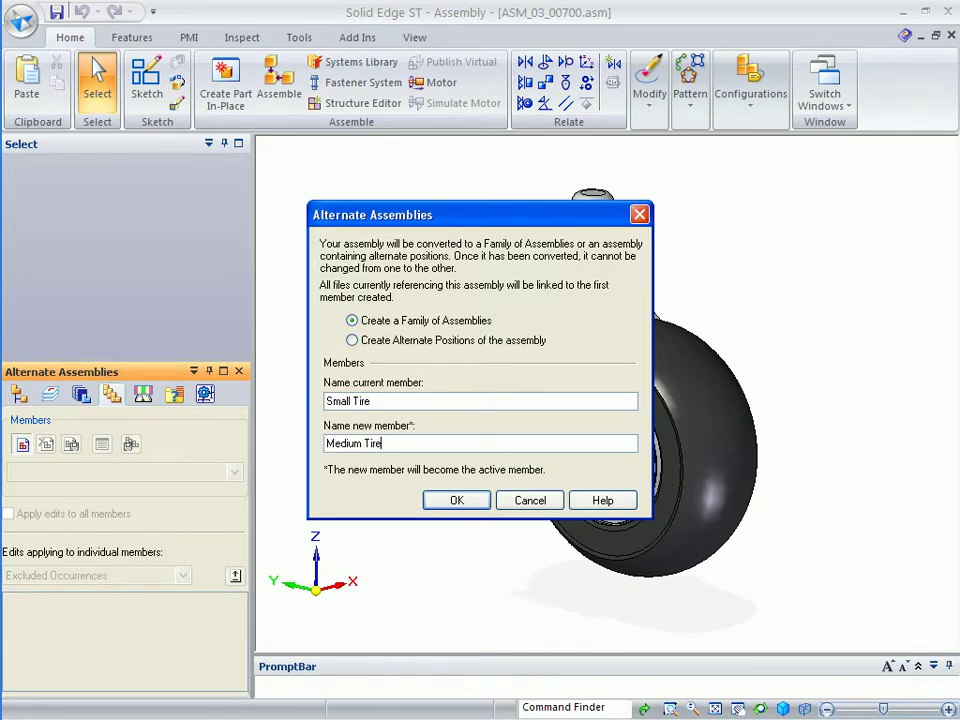
{"action": "left_click", "coordinate": [486, 500]}
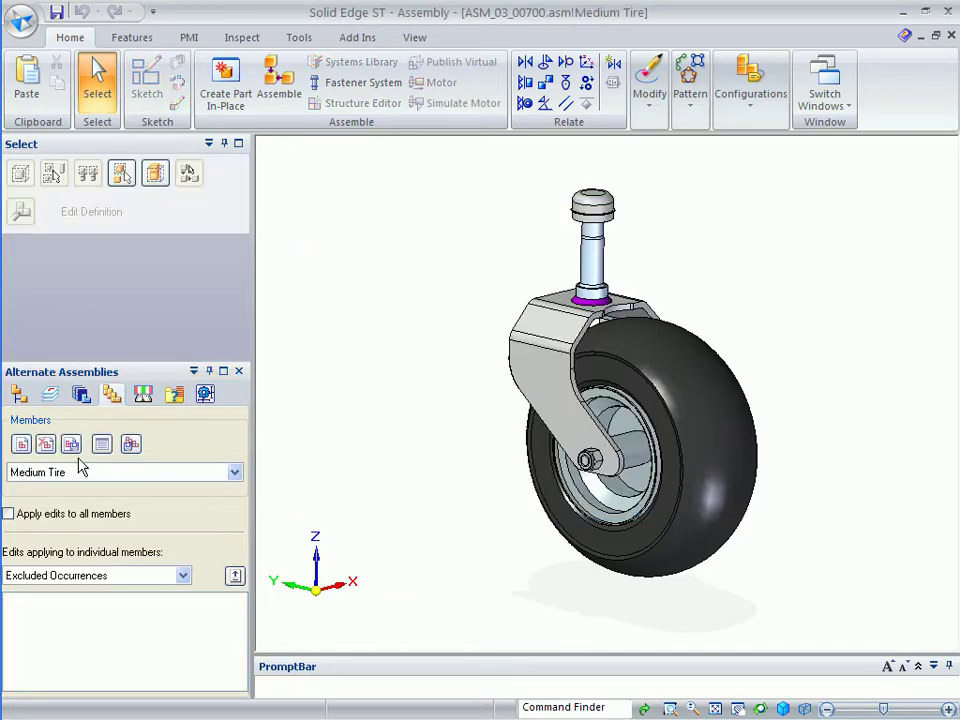
Add a third member named Large Tire in the Alternate Assemblies Table and accept the table
{"action": "left_click", "coordinate": [103, 447]}
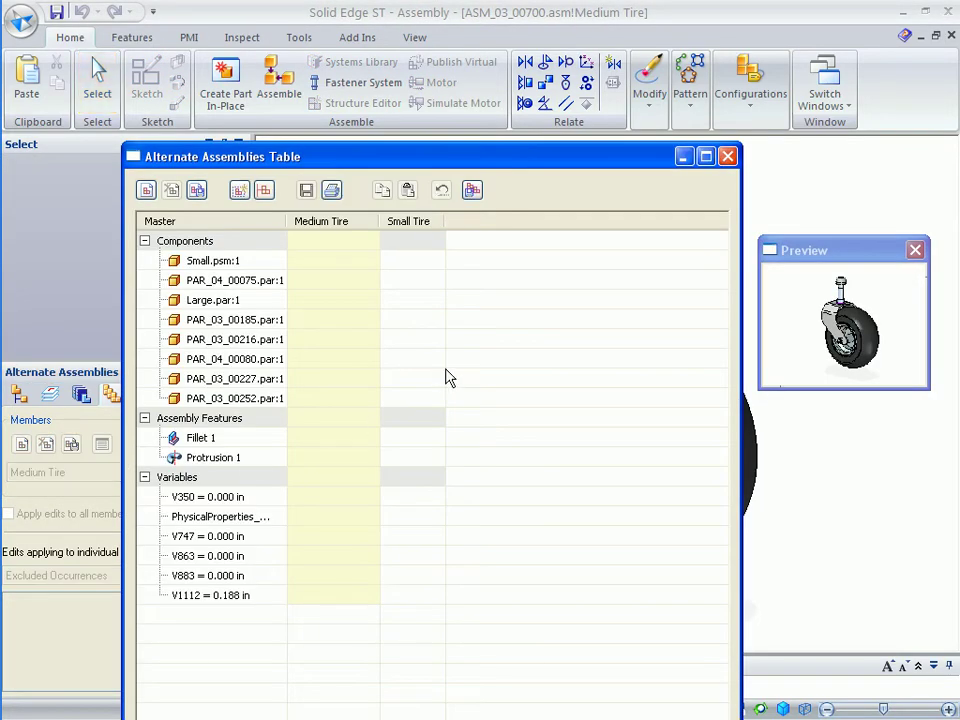
{"action": "left_click_drag", "start_coordinate": [471, 158], "coordinate": [470, 118]}
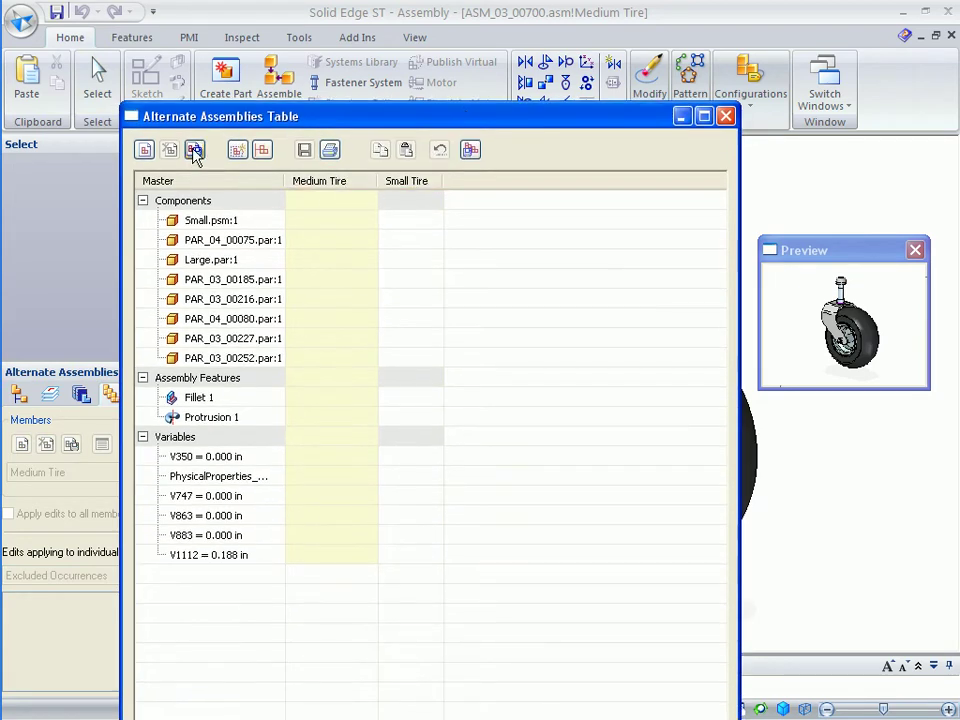
{"action": "left_click", "coordinate": [144, 149]}
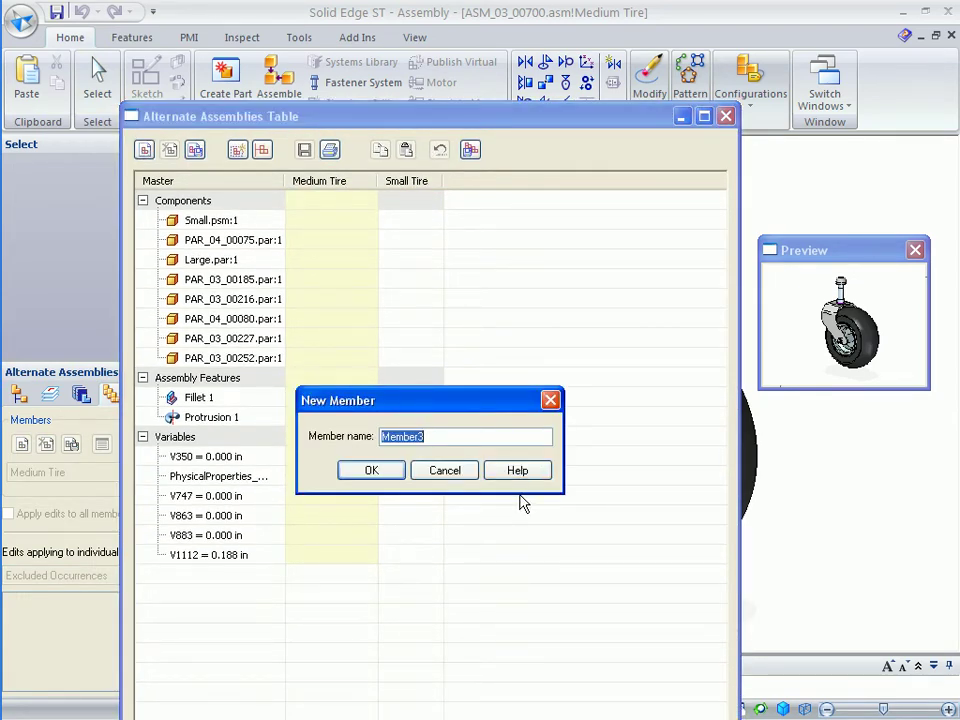
{"action": "type", "text": "Large Tire"}
{"action": "left_click", "coordinate": [388, 474]}
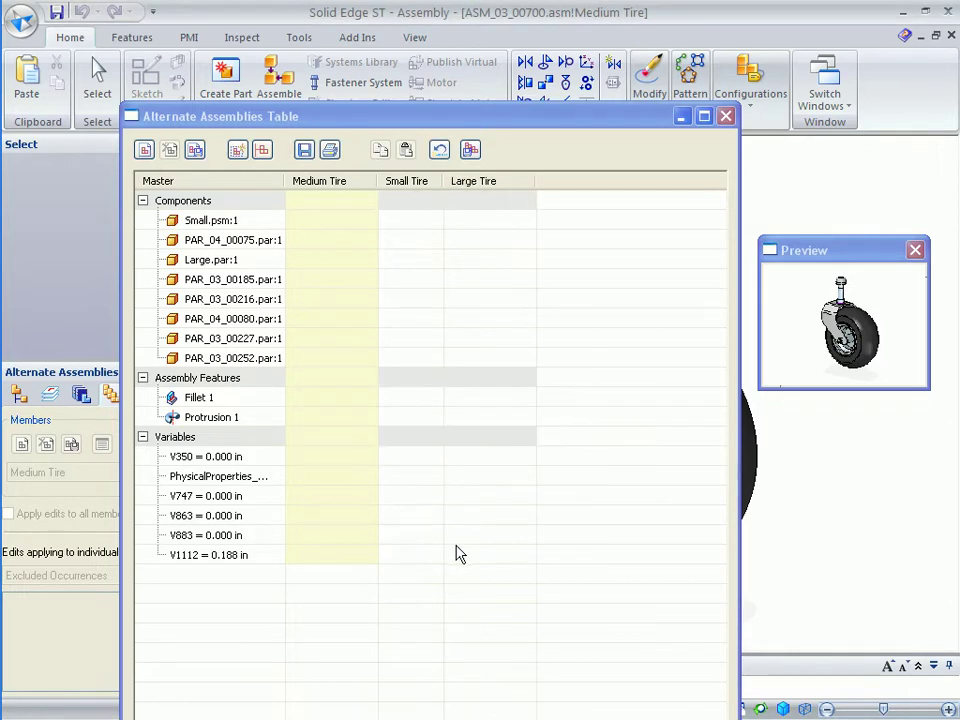
{"action": "left_click", "coordinate": [458, 553]}
{"action": "left_click_drag", "start_coordinate": [609, 128], "coordinate": [591, 73]}
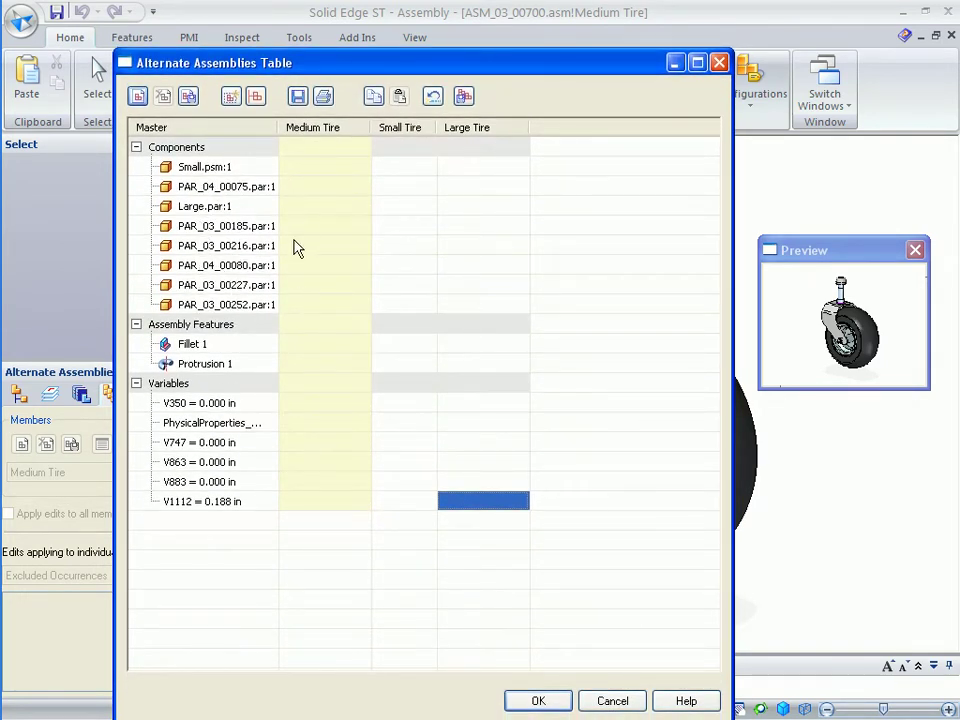
{"action": "left_click", "coordinate": [538, 701]}
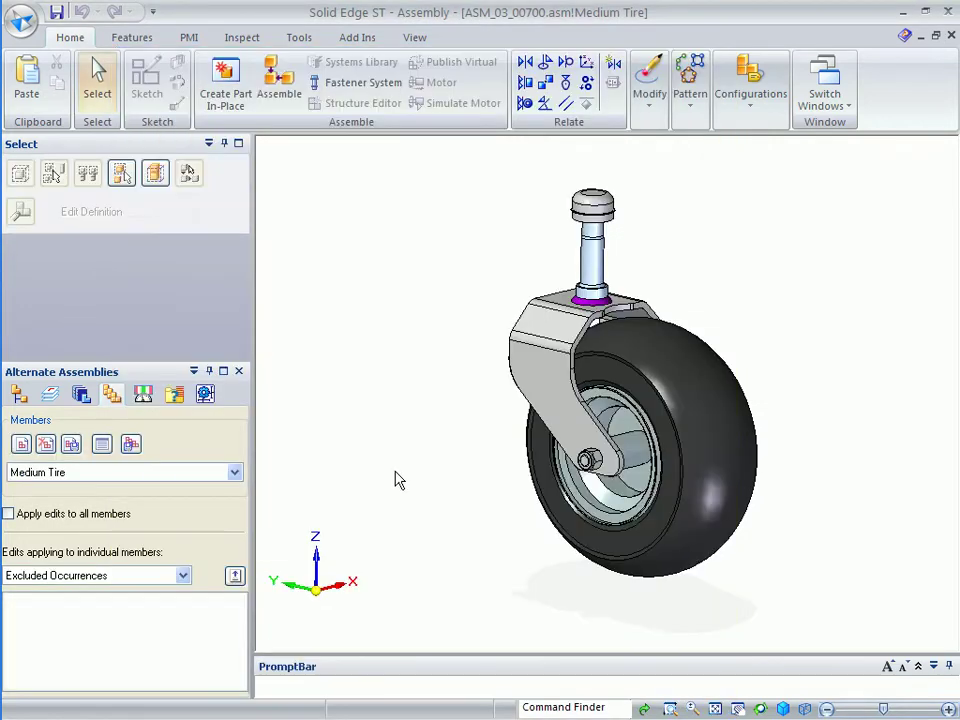
Activate the Large Tire member and examine which wheel and fork parts it uses
{"action": "left_click", "coordinate": [236, 473]}
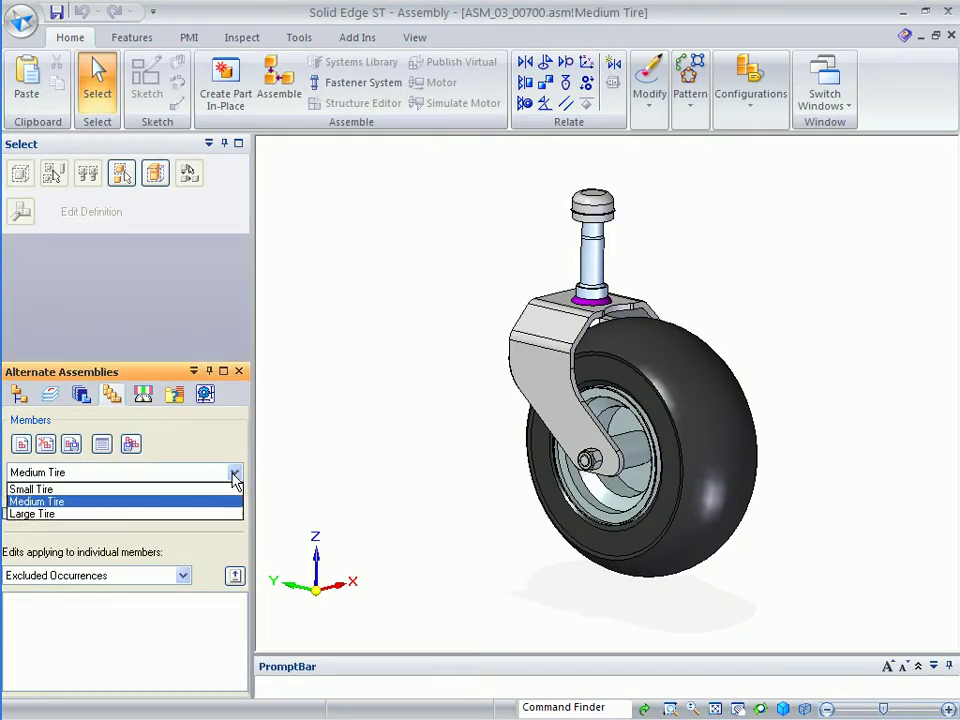
{"action": "left_click", "coordinate": [40, 514]}
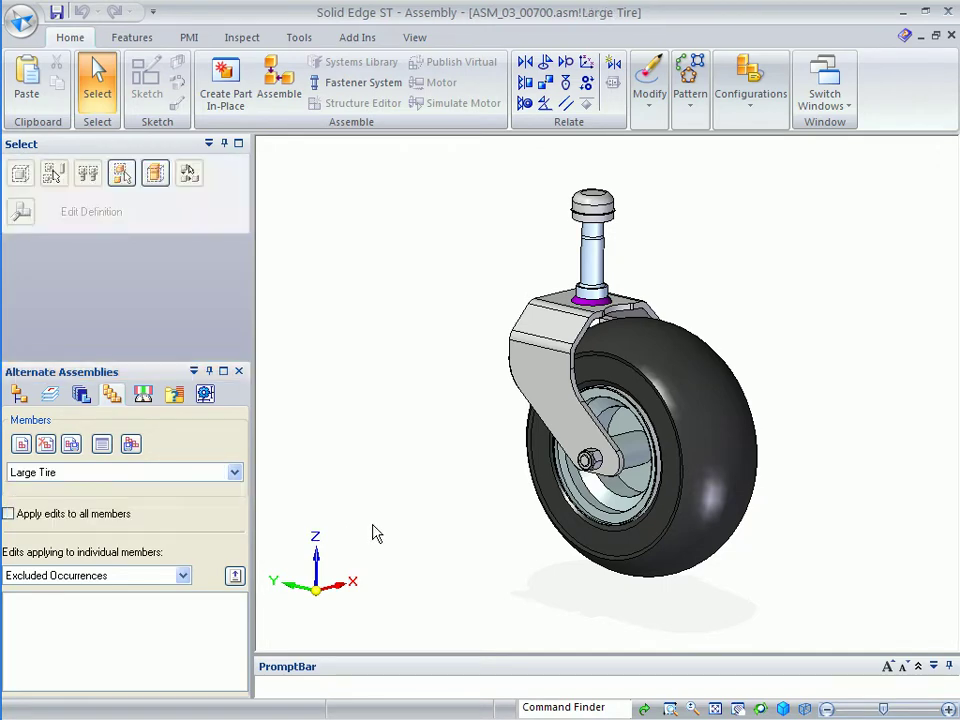
{"action": "right_click", "coordinate": [680, 565]}
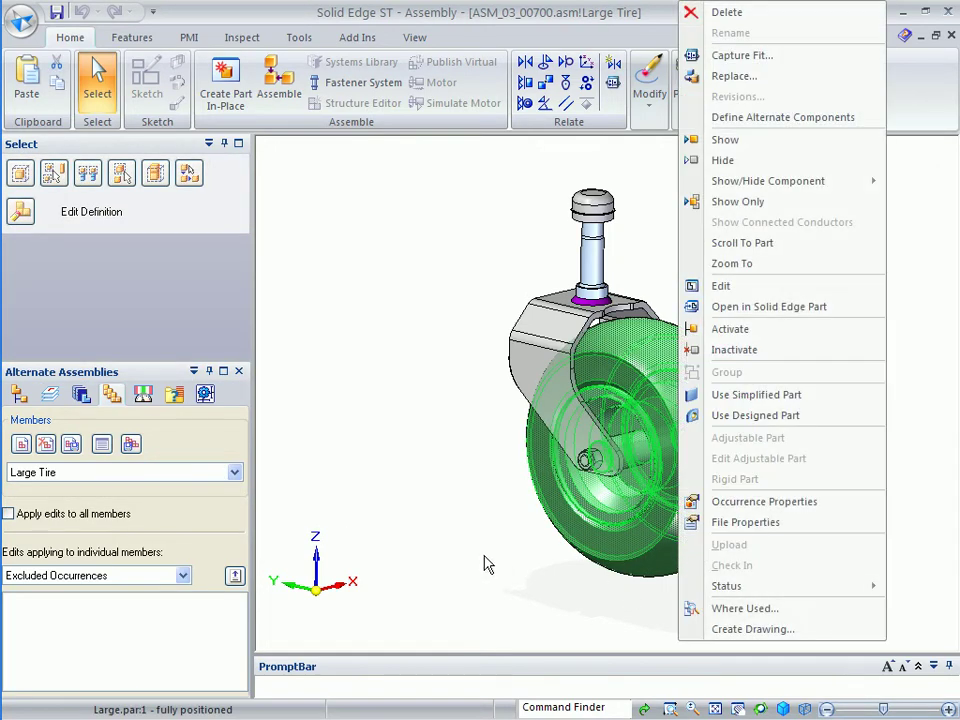
{"action": "left_click", "coordinate": [487, 565]}
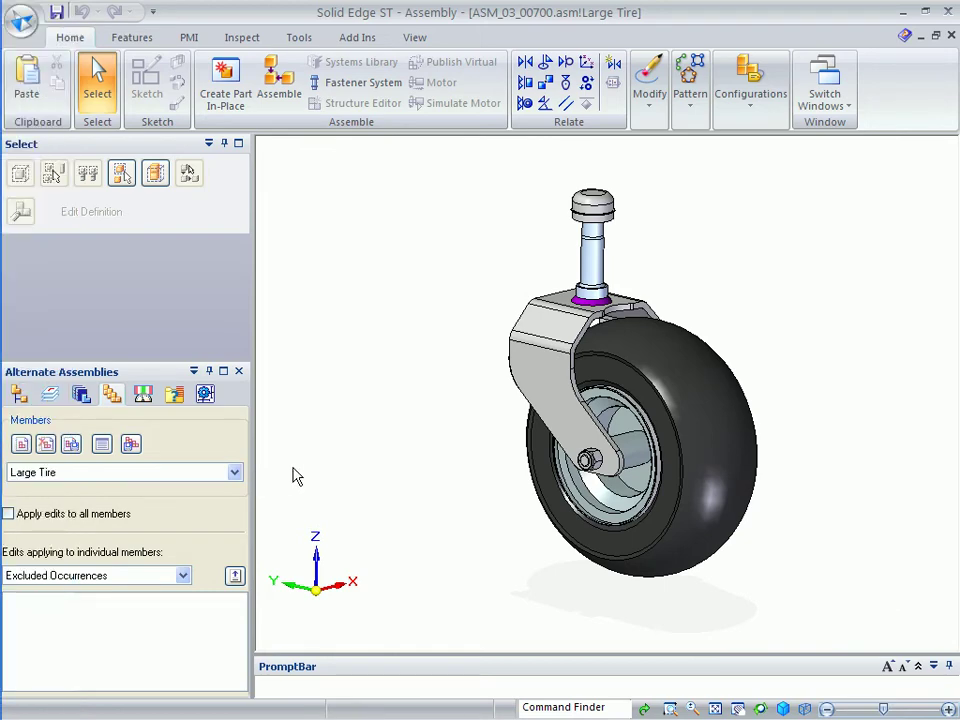
{"action": "left_click", "coordinate": [20, 394]}
{"action": "left_click", "coordinate": [72, 490]}
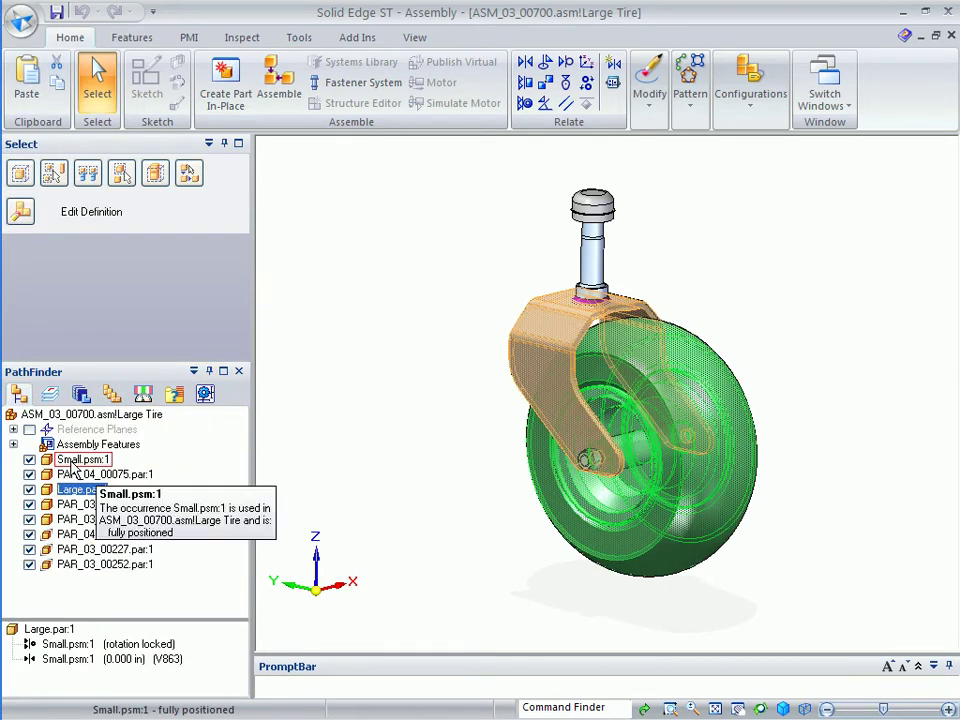
{"action": "left_click", "coordinate": [82, 459]}
{"action": "left_click", "coordinate": [323, 495]}
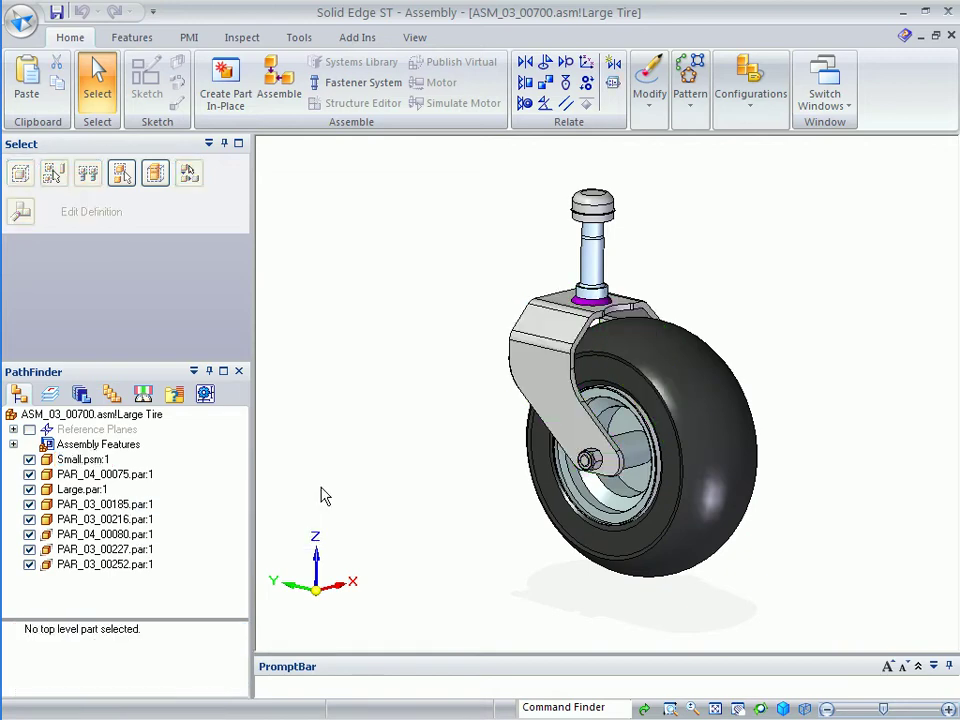
Activate the Medium Tire assembly member and replace its wheel Large.par:1 with the Medium family member
{"action": "left_click", "coordinate": [112, 394]}
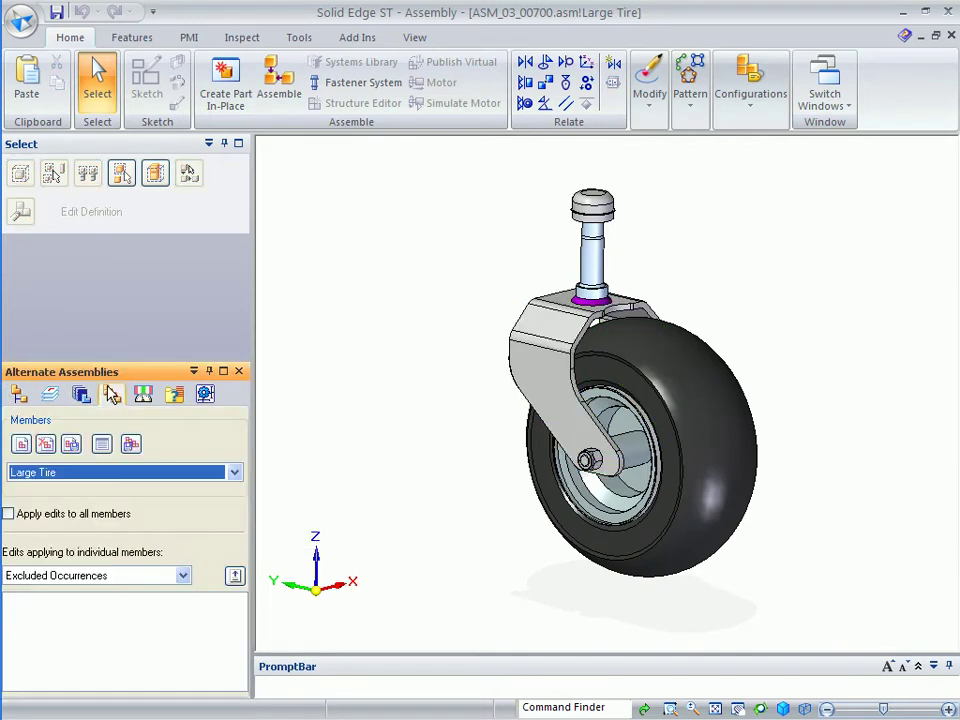
{"action": "left_click", "coordinate": [111, 474]}
{"action": "left_click", "coordinate": [88, 499]}
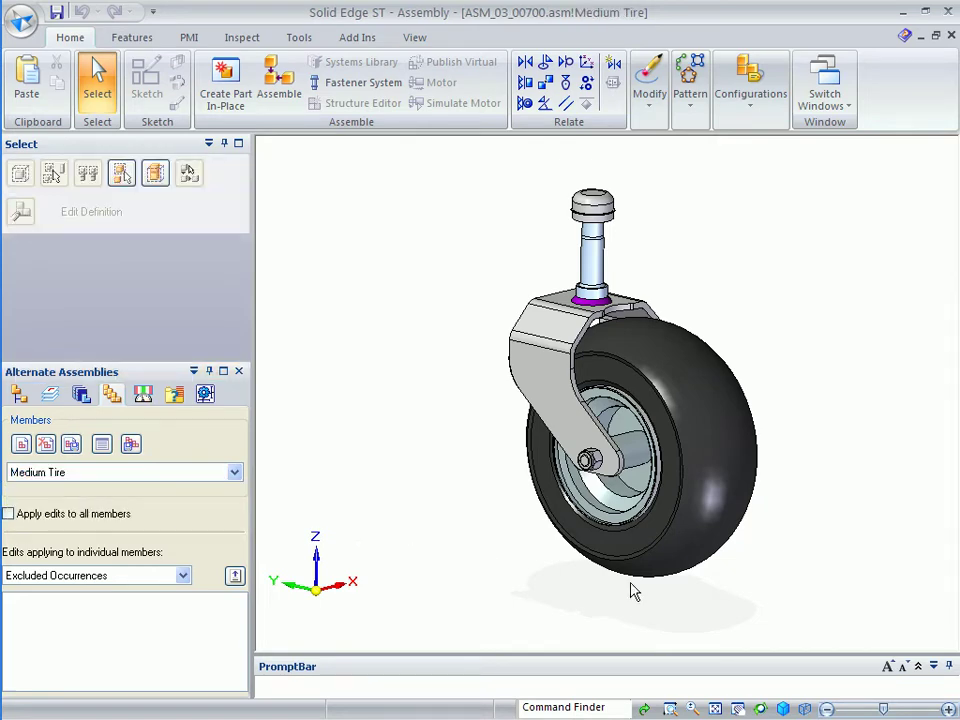
{"action": "right_click", "coordinate": [664, 574]}
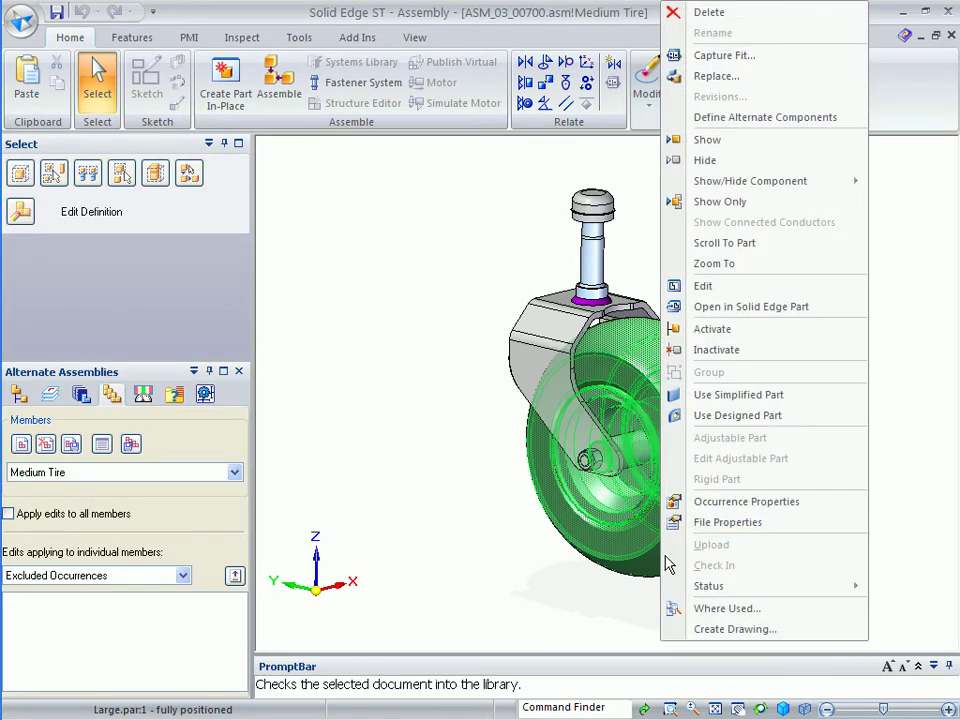
{"action": "left_click", "coordinate": [758, 77]}
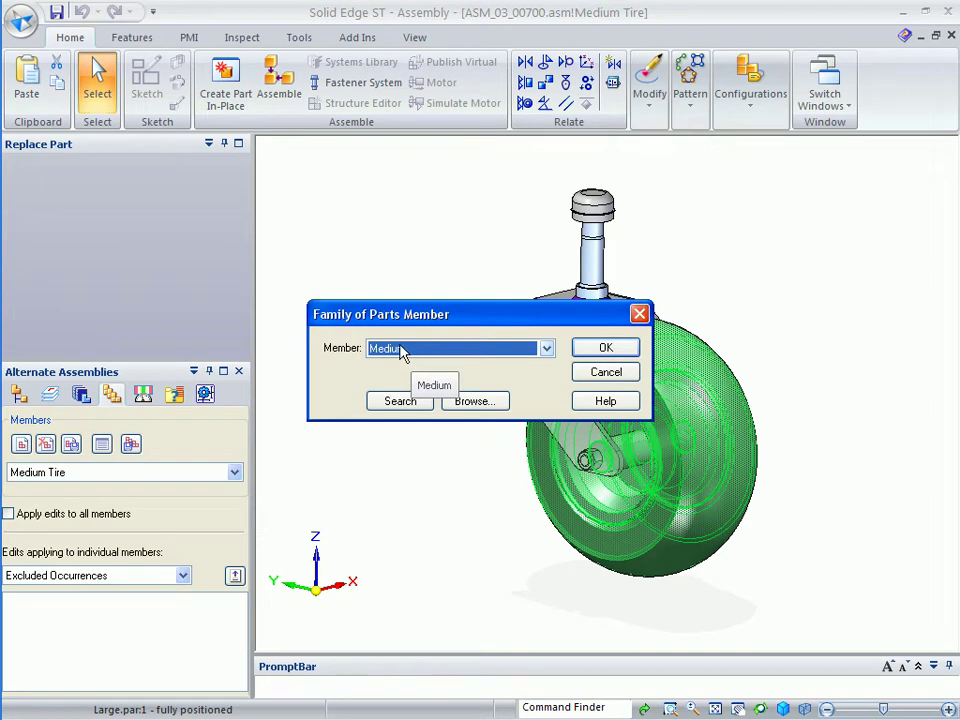
{"action": "left_click", "coordinate": [606, 348]}
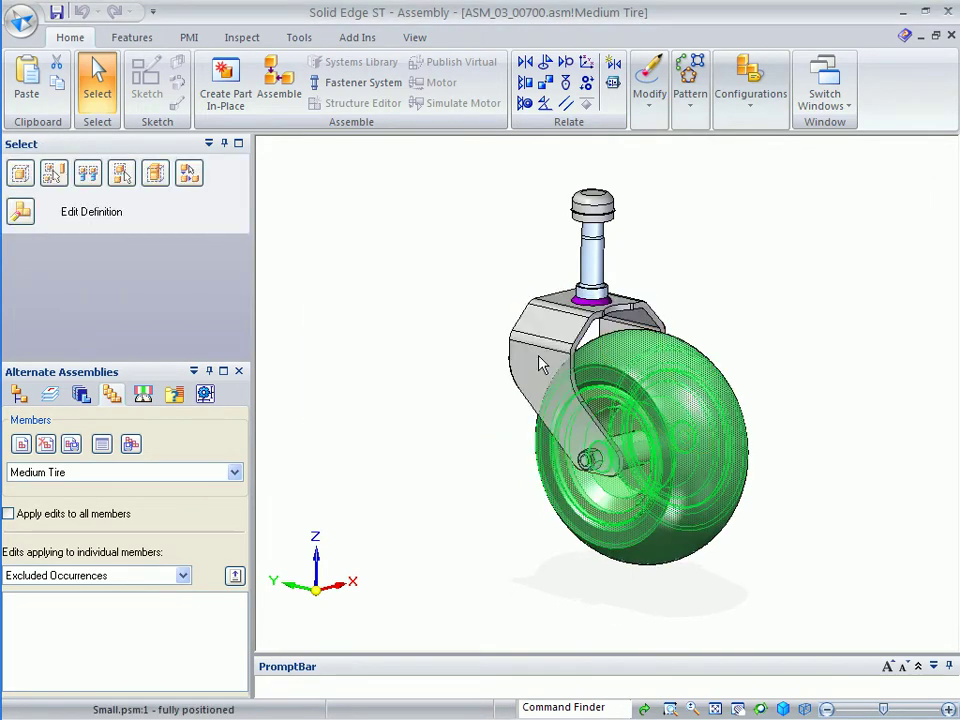
Replace the fork Small.psm:1 in the Medium Tire member with the Medium family member
{"action": "right_click", "coordinate": [540, 365]}
{"action": "left_click", "coordinate": [608, 152]}
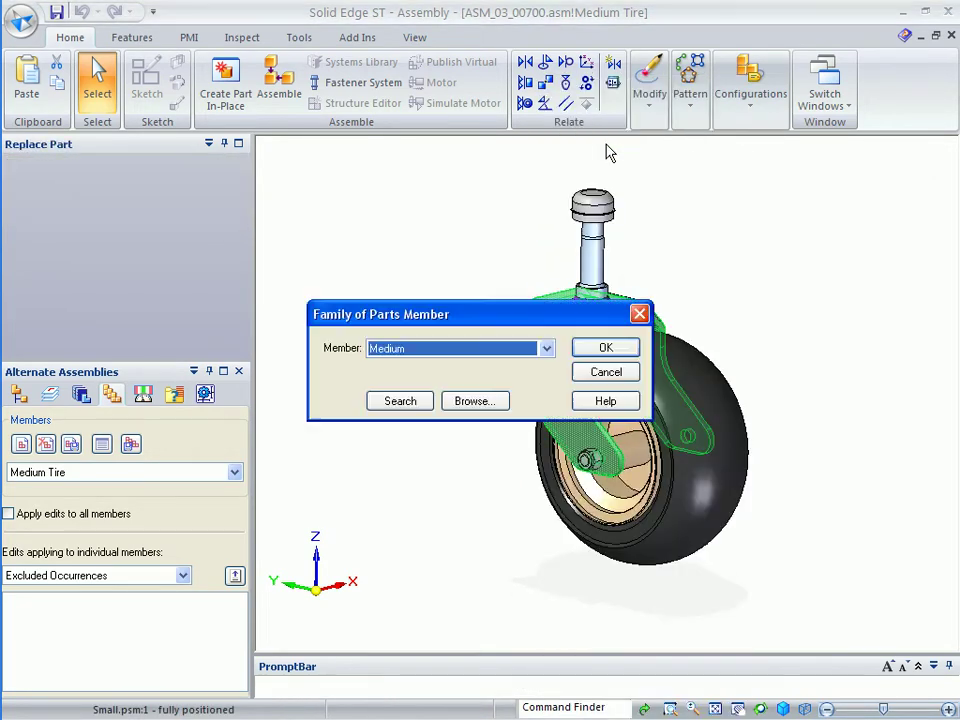
{"action": "left_click", "coordinate": [610, 348]}
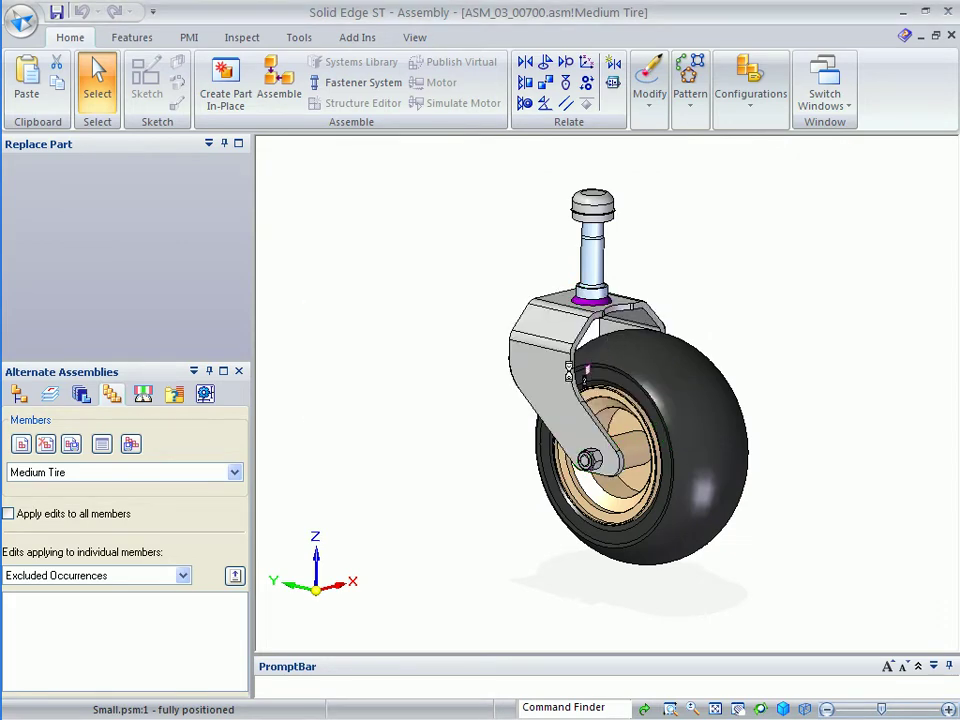
Activate the Small Tire assembly member and replace its wheel Large.par:1 with the Small family member
{"action": "left_click", "coordinate": [193, 473]}
{"action": "left_click", "coordinate": [165, 487]}
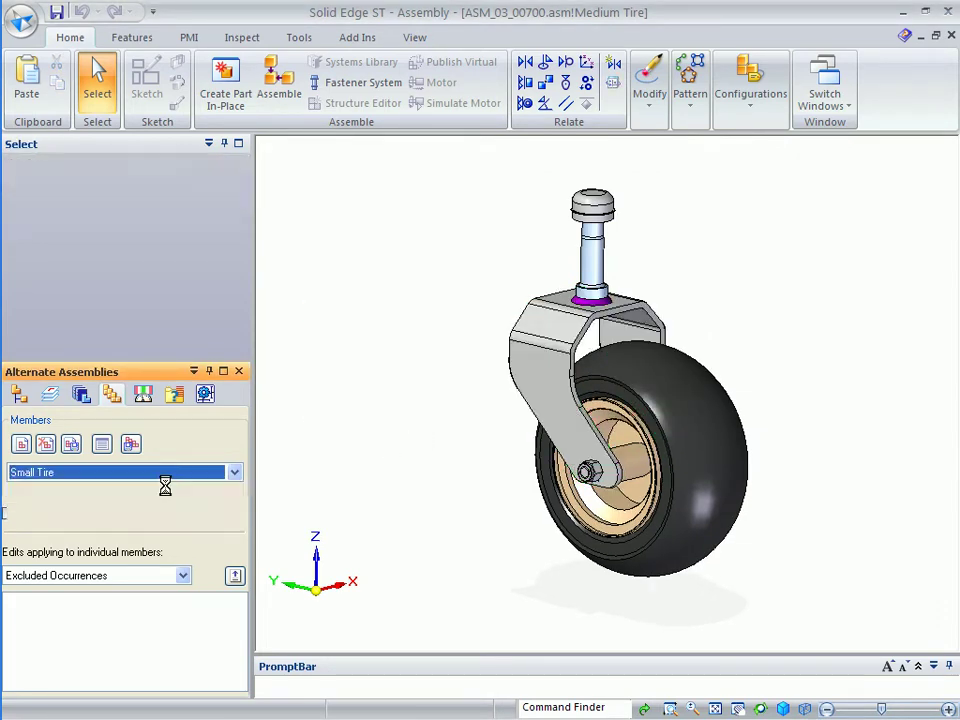
{"action": "right_click", "coordinate": [641, 560]}
{"action": "left_click", "coordinate": [719, 77]}
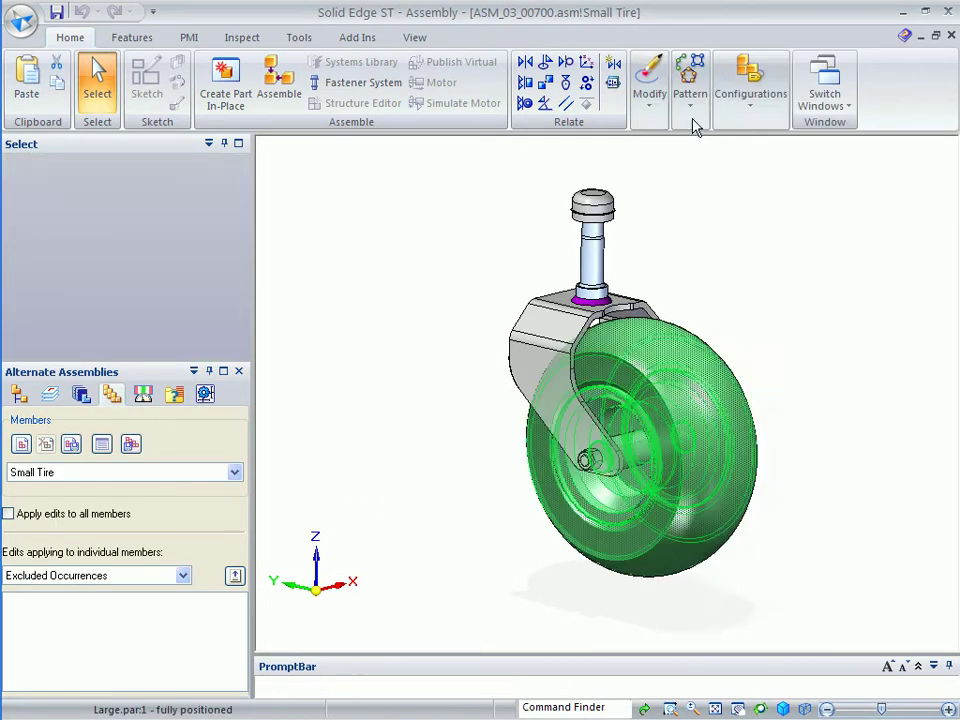
{"action": "left_click", "coordinate": [403, 358]}
{"action": "left_click", "coordinate": [405, 379]}
{"action": "left_click", "coordinate": [604, 347]}
Replace the fork Small.psm:1 in the Small Tire member with the Large family member
{"action": "right_click", "coordinate": [545, 371]}
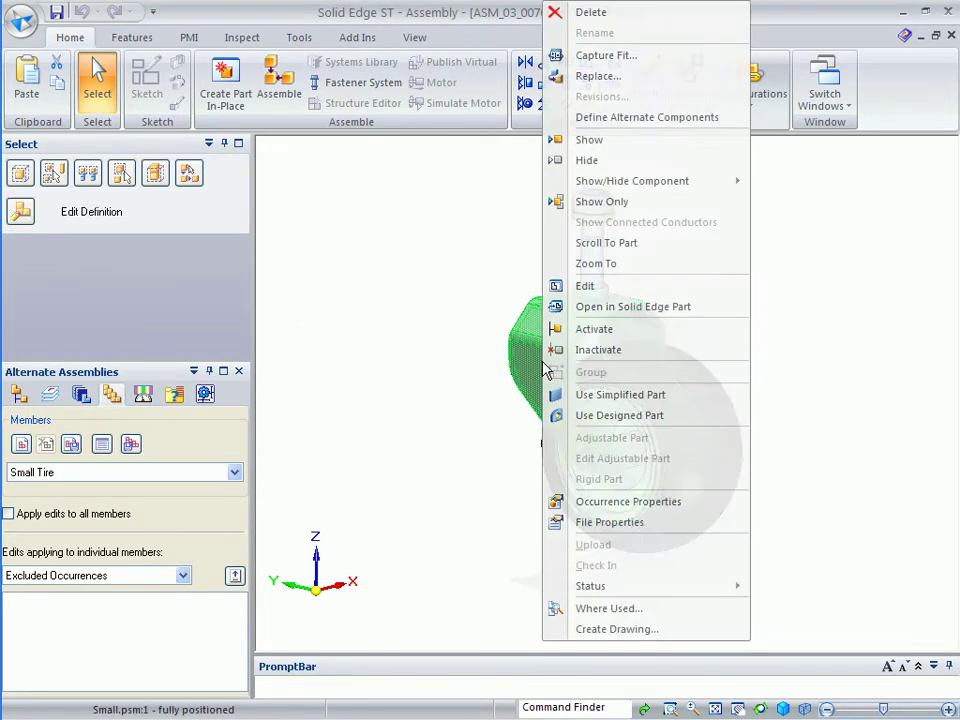
{"action": "left_click", "coordinate": [598, 78]}
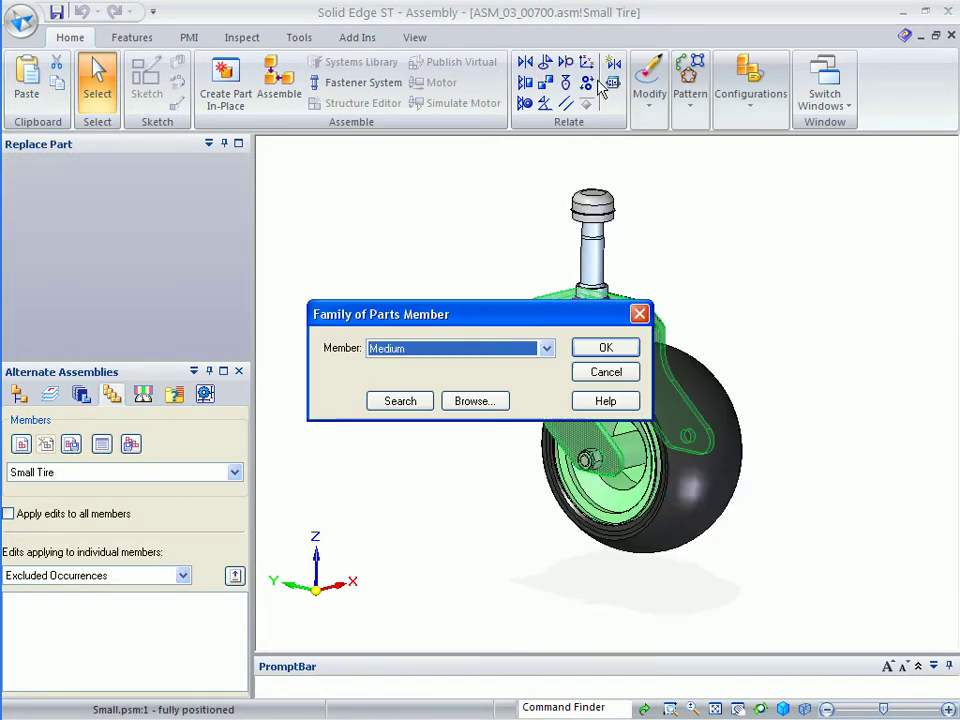
{"action": "left_click", "coordinate": [480, 350]}
{"action": "left_click", "coordinate": [456, 378]}
{"action": "left_click", "coordinate": [600, 348]}
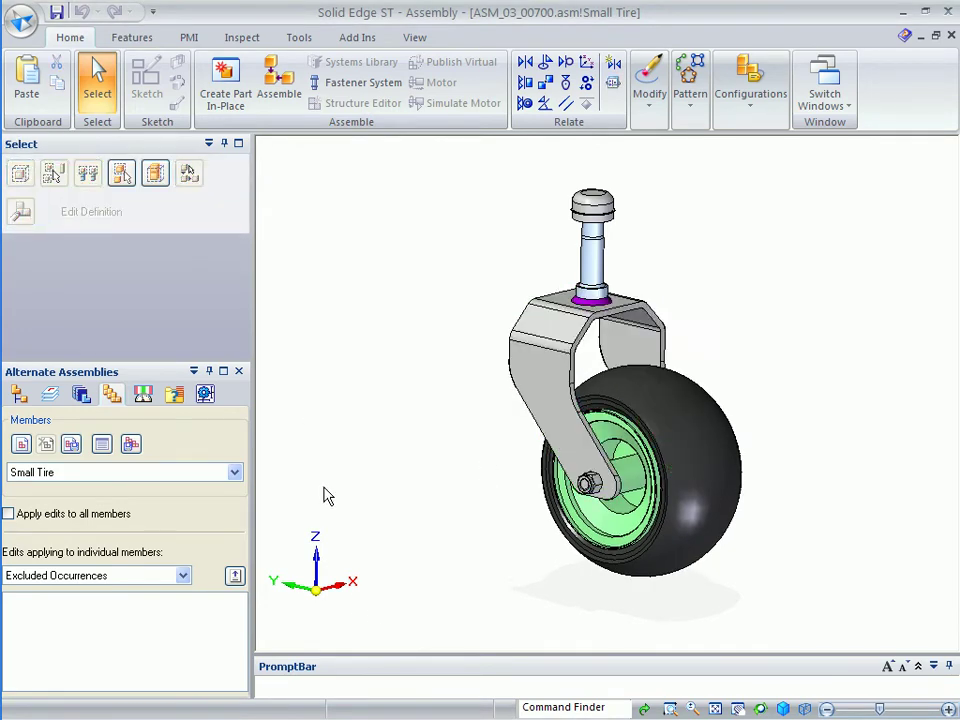
Check the Large Tire, Medium Tire and Small Tire members one after another, and close the caster assembly with its changes saved
{"action": "left_click", "coordinate": [240, 480]}
{"action": "left_click", "coordinate": [160, 513]}
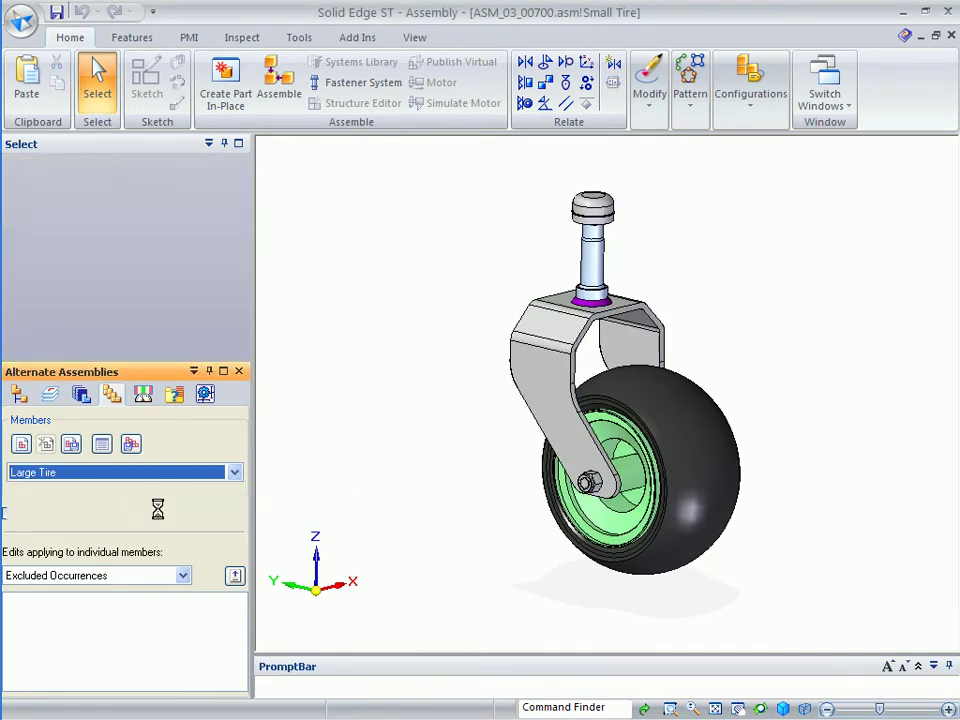
{"action": "left_click", "coordinate": [186, 472]}
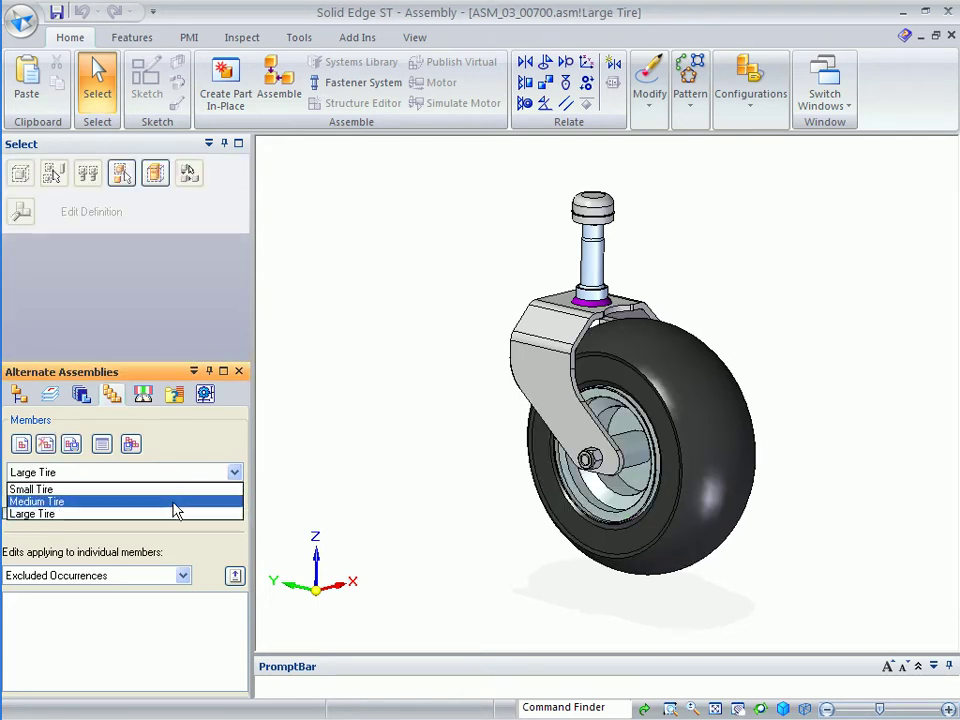
{"action": "left_click", "coordinate": [174, 501]}
{"action": "left_click", "coordinate": [180, 474]}
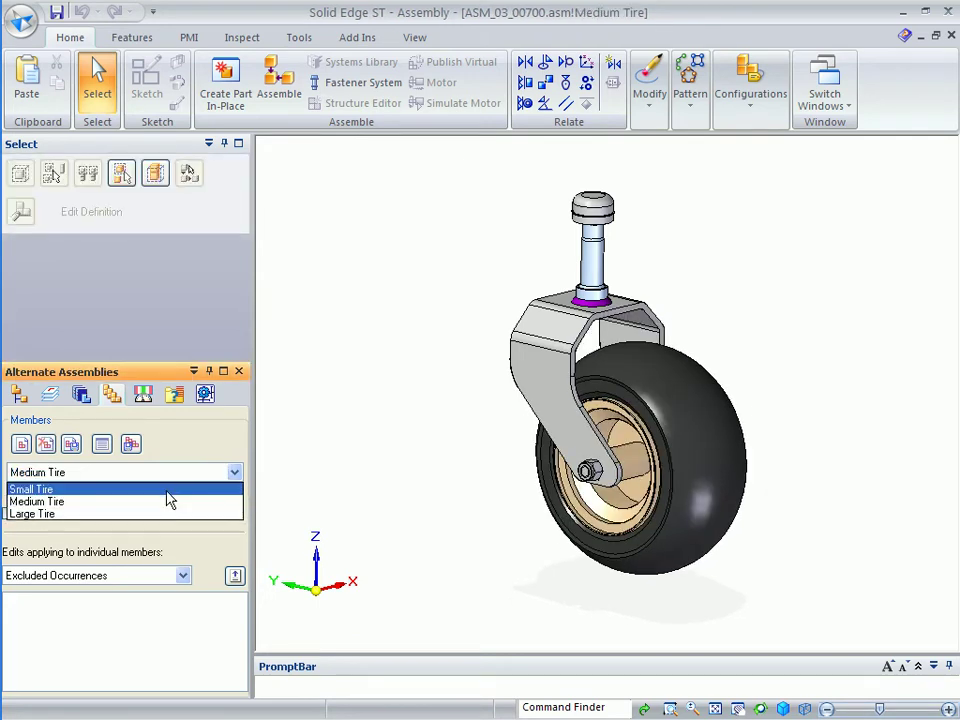
{"action": "left_click", "coordinate": [167, 490]}
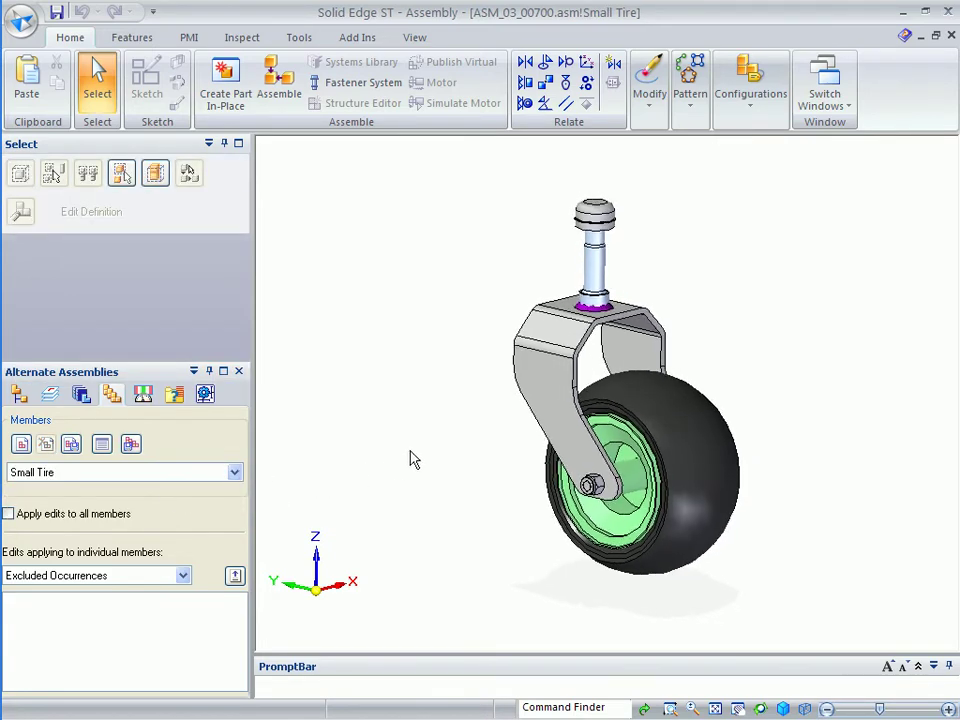
{"action": "left_click", "coordinate": [954, 36]}
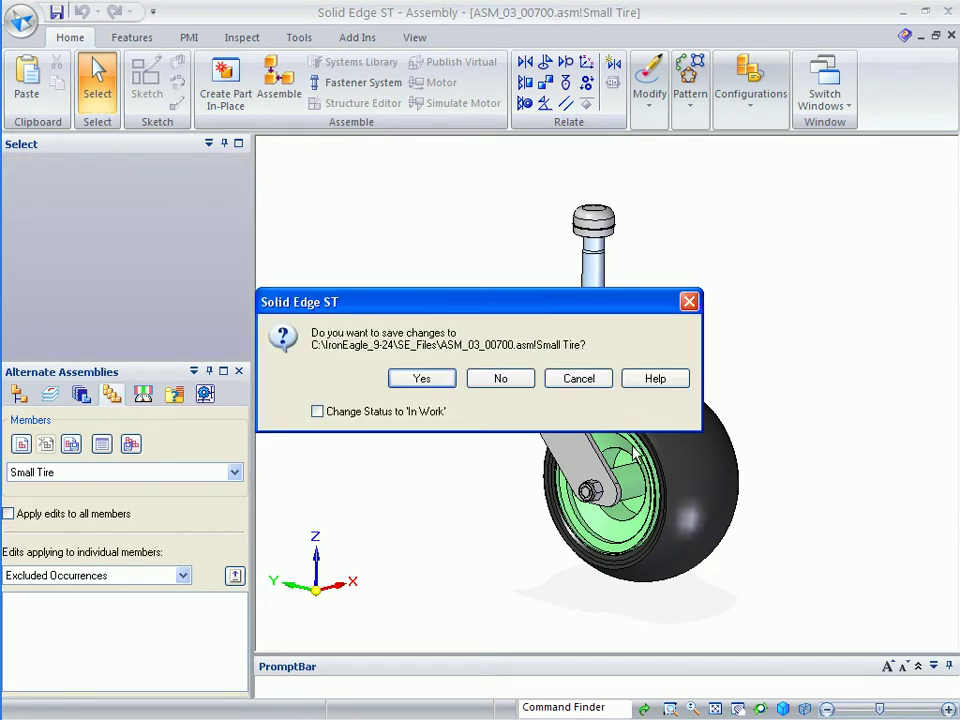
{"action": "left_click", "coordinate": [424, 378]}
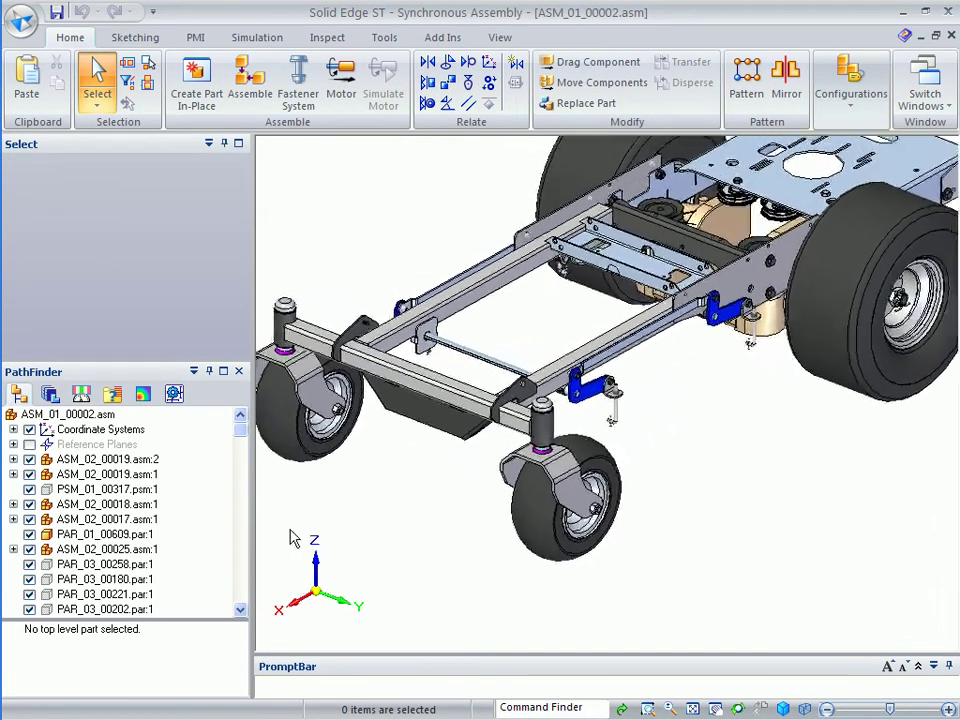
{"action": "left_click", "coordinate": [117, 463]}
{"action": "right_click", "coordinate": [121, 465]}
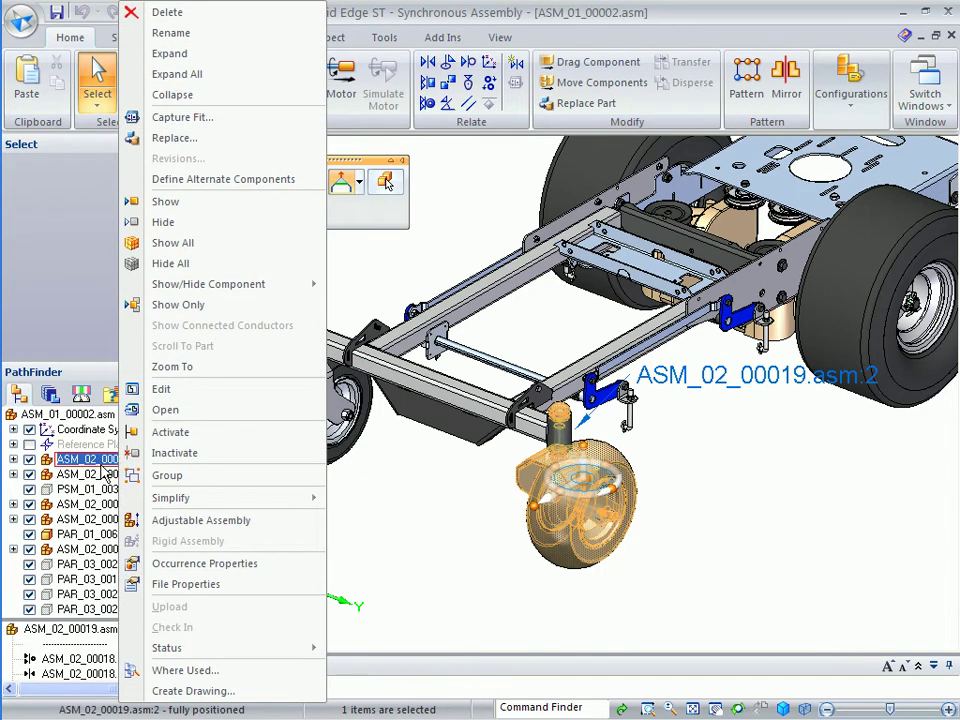
{"action": "key", "text": "Escape"}
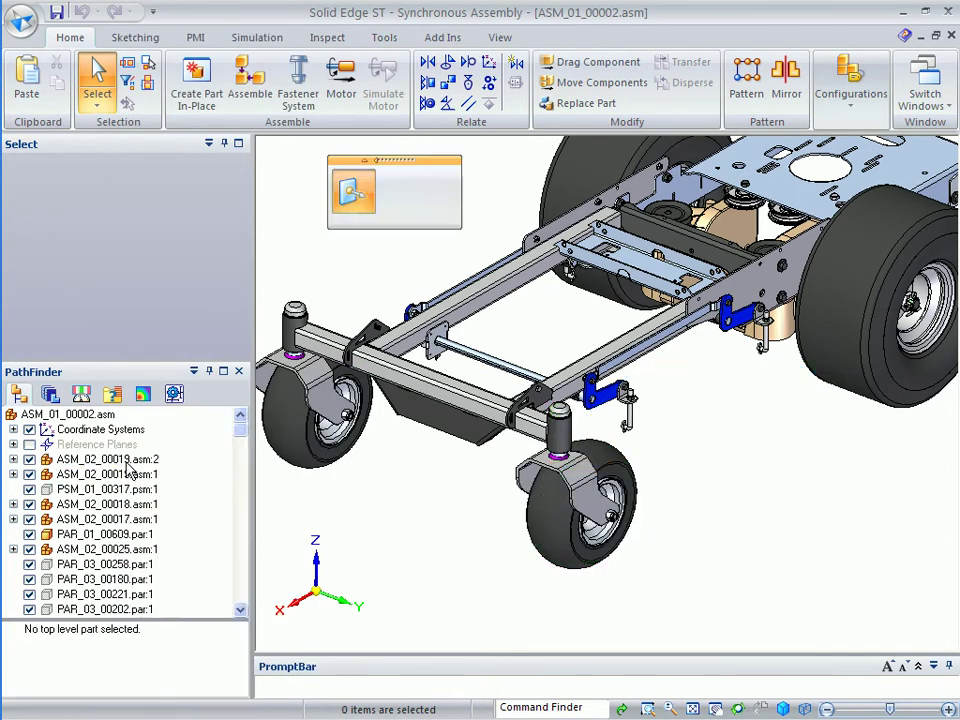
Replace all occurrences of the caster ASM_02_00019.asm in the mower frame assembly with the Small Tire member of ASM_03_00700.asm
{"action": "right_click", "coordinate": [127, 465]}
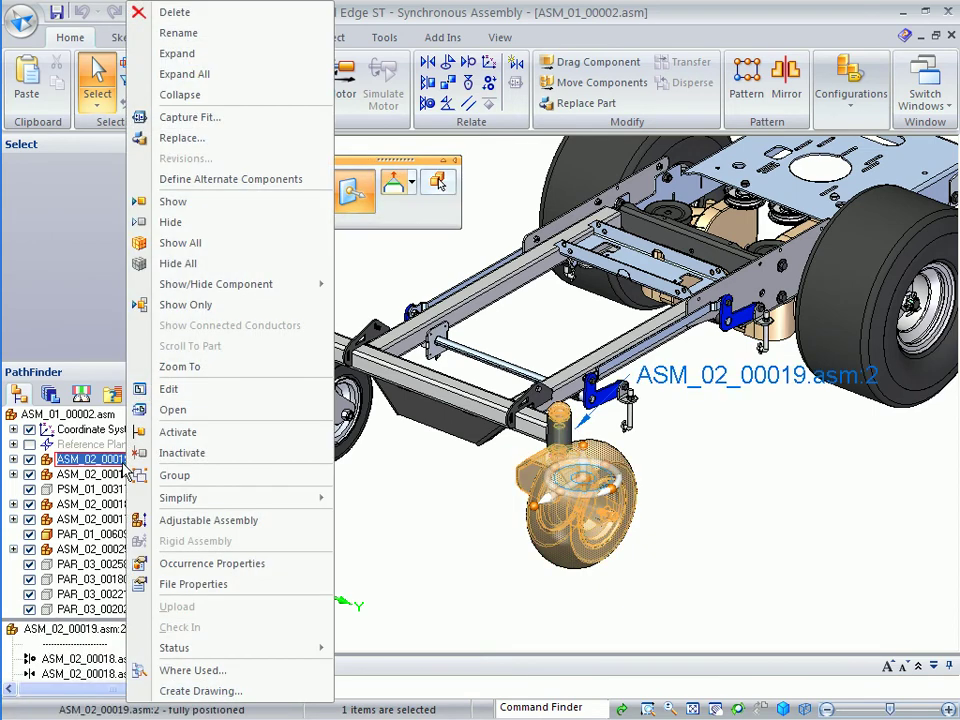
{"action": "left_click", "coordinate": [196, 148]}
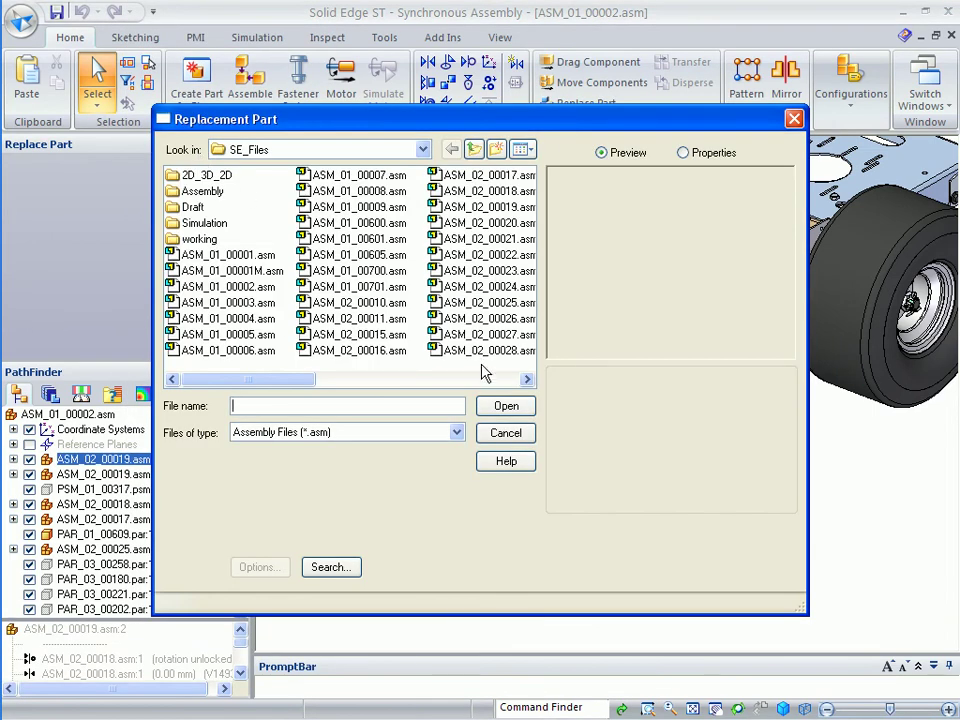
{"action": "left_click", "coordinate": [485, 377]}
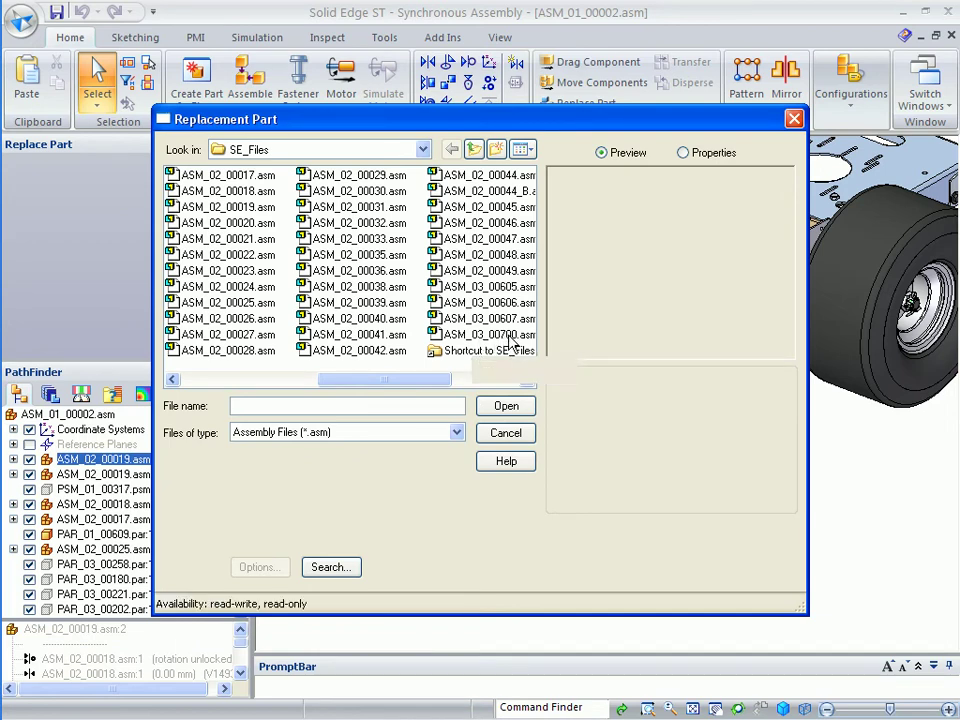
{"action": "left_click", "coordinate": [490, 335]}
{"action": "left_click", "coordinate": [507, 407]}
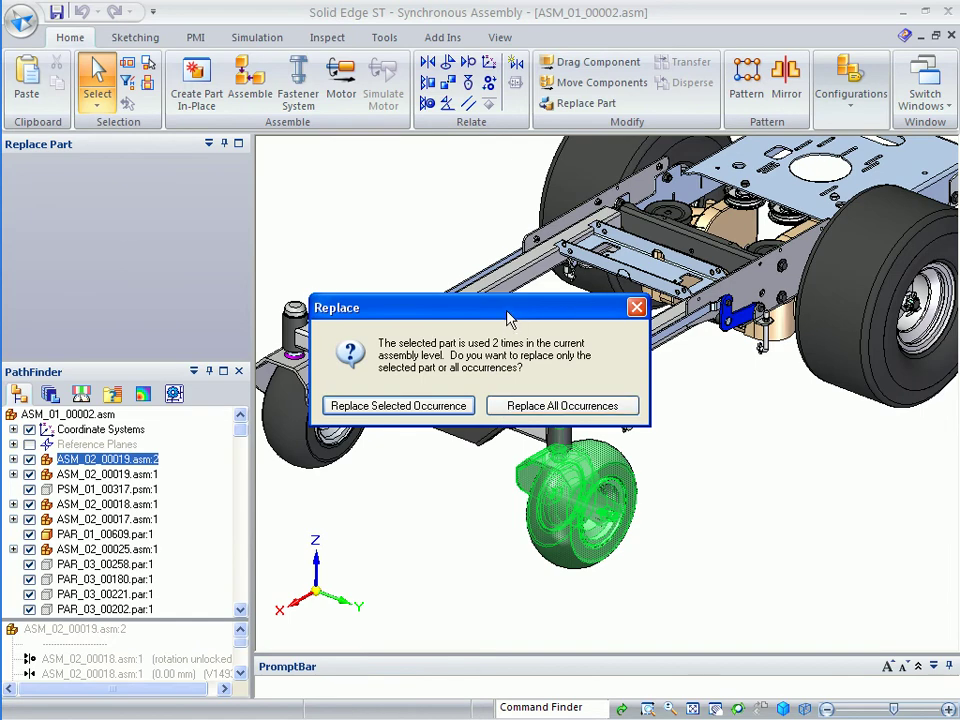
{"action": "left_click_drag", "start_coordinate": [507, 316], "coordinate": [530, 149]}
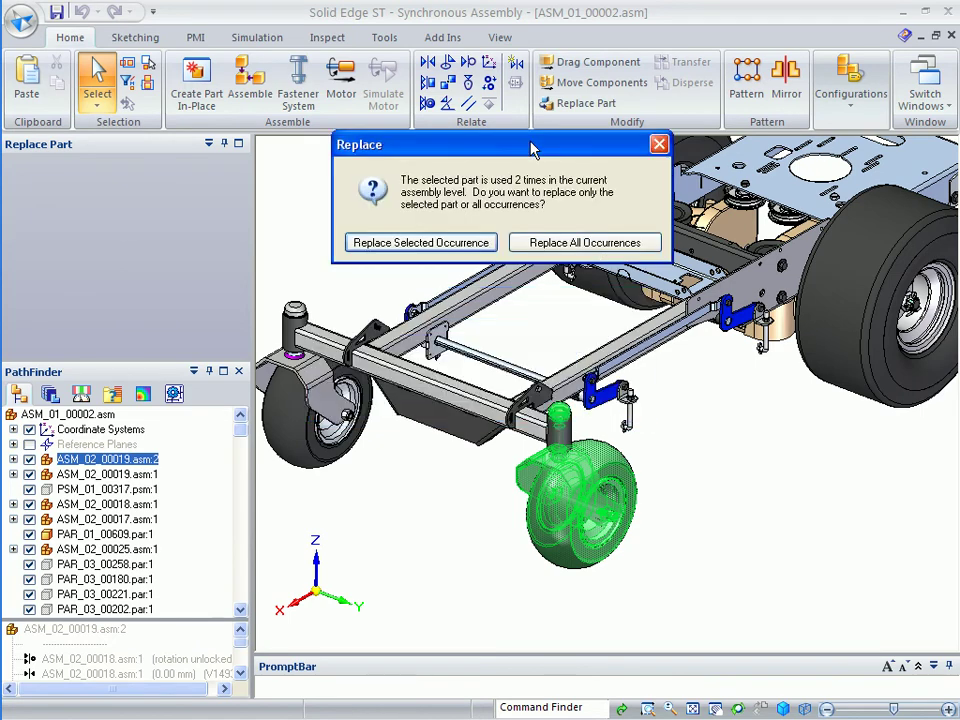
{"action": "left_click", "coordinate": [545, 245]}
{"action": "left_click", "coordinate": [493, 357]}
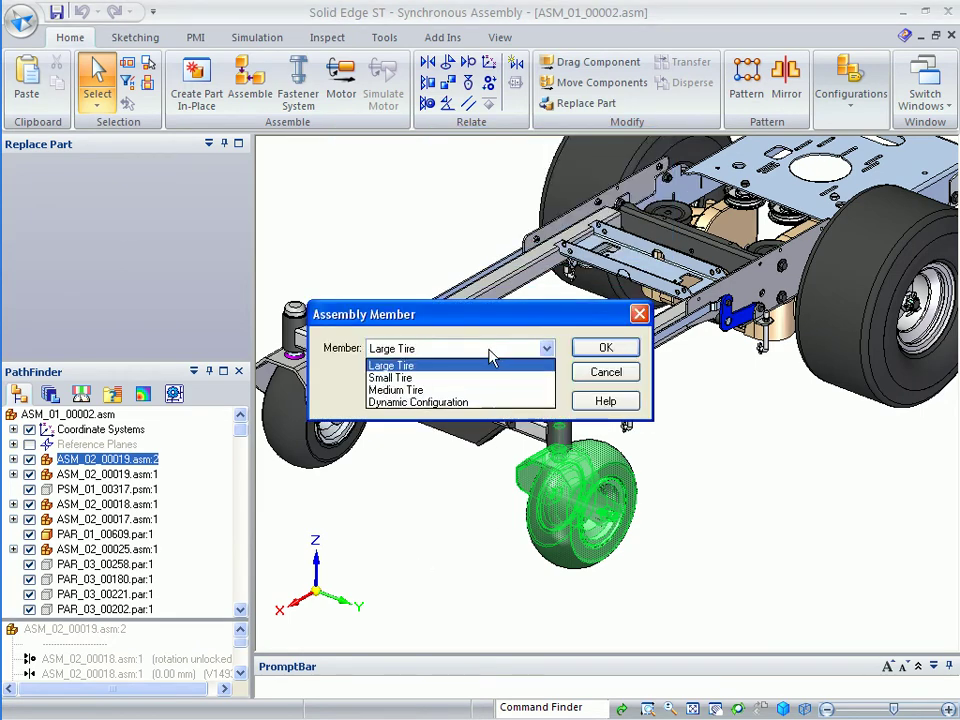
{"action": "left_click", "coordinate": [437, 376]}
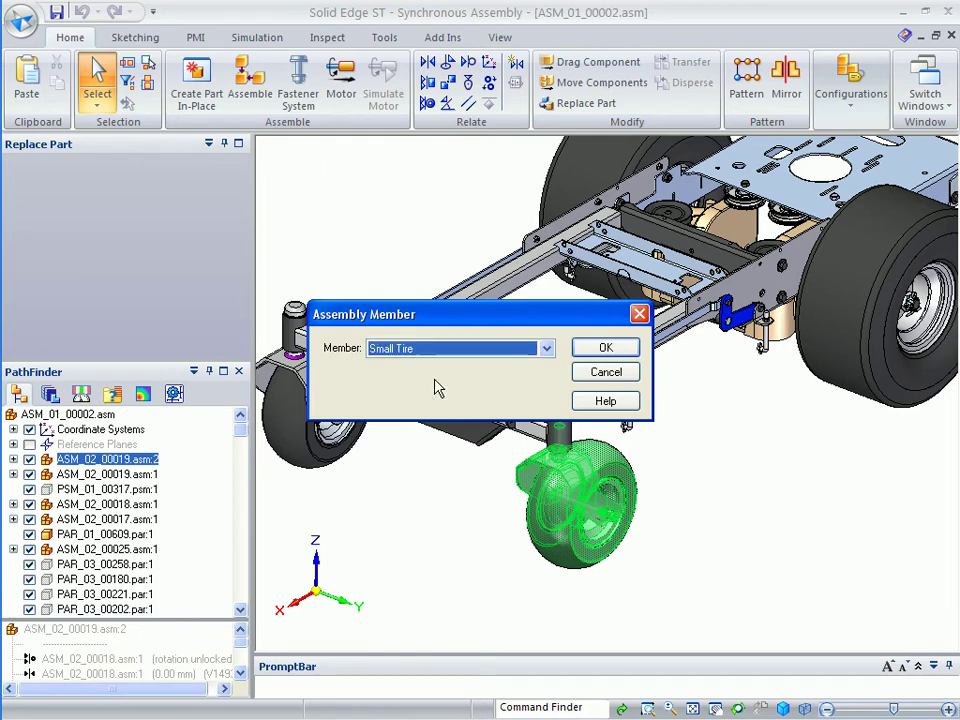
{"action": "left_click", "coordinate": [591, 356]}
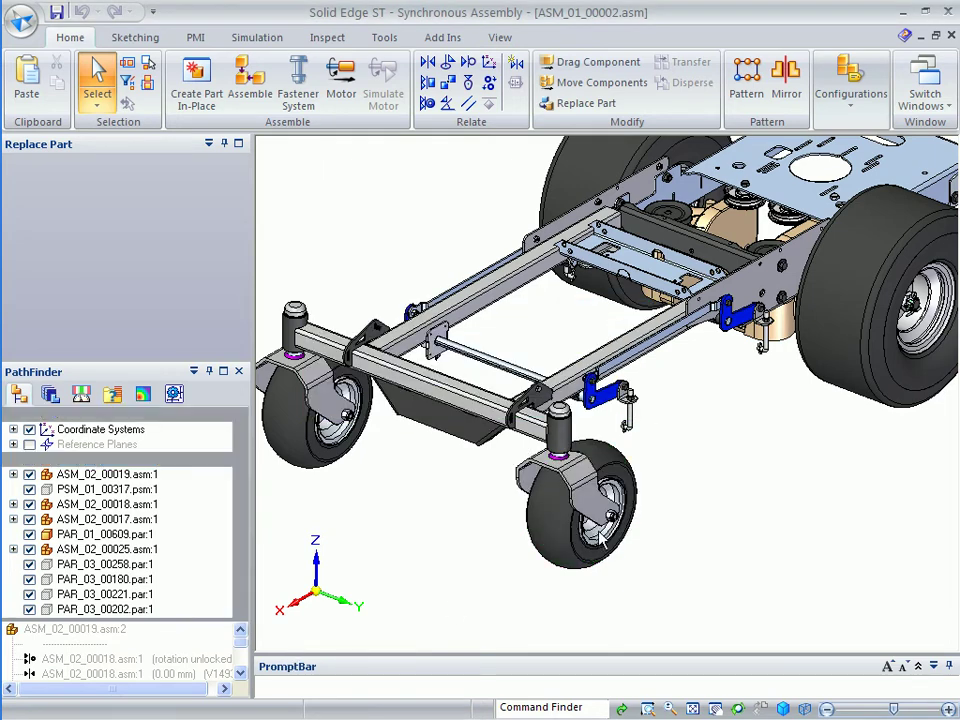
{"action": "left_click", "coordinate": [441, 561]}
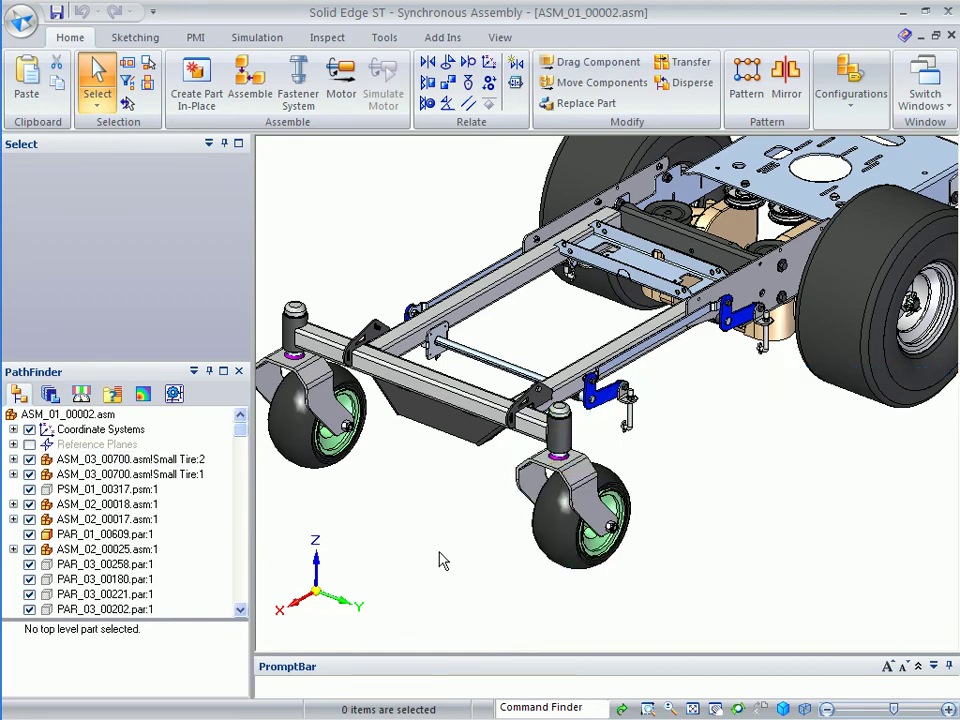
Replace all occurrences of the ASM_03_00700.asm Small Tire caster with the Large Tire member
{"action": "middle_click_drag", "start_coordinate": [441, 561], "coordinate": [560, 515]}
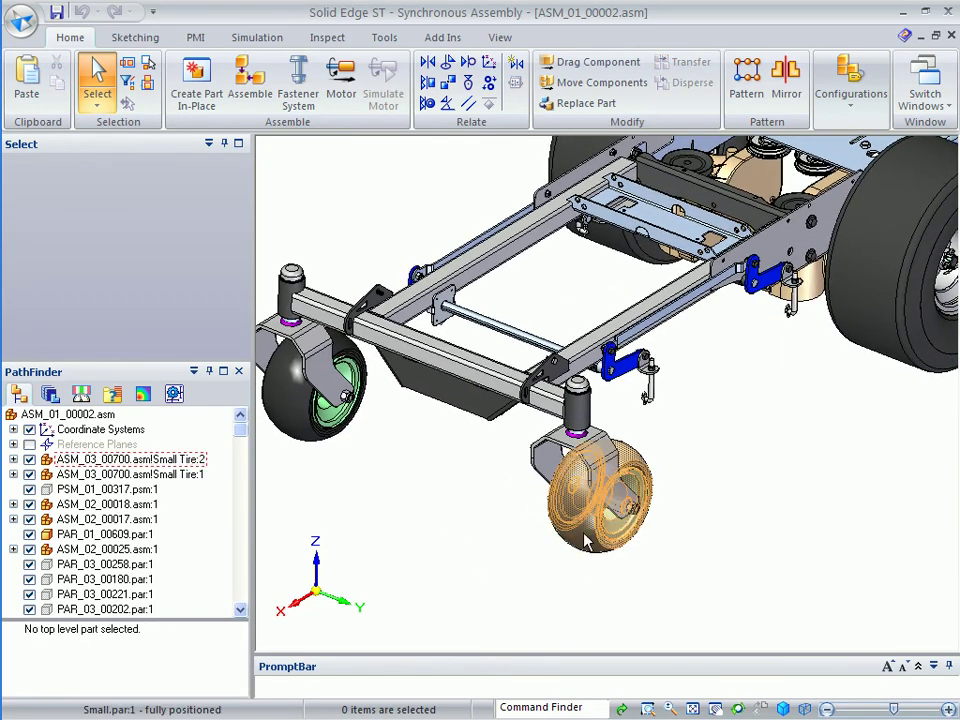
{"action": "middle_click_drag", "start_coordinate": [456, 570], "coordinate": [80, 466]}
{"action": "right_click", "coordinate": [84, 460]}
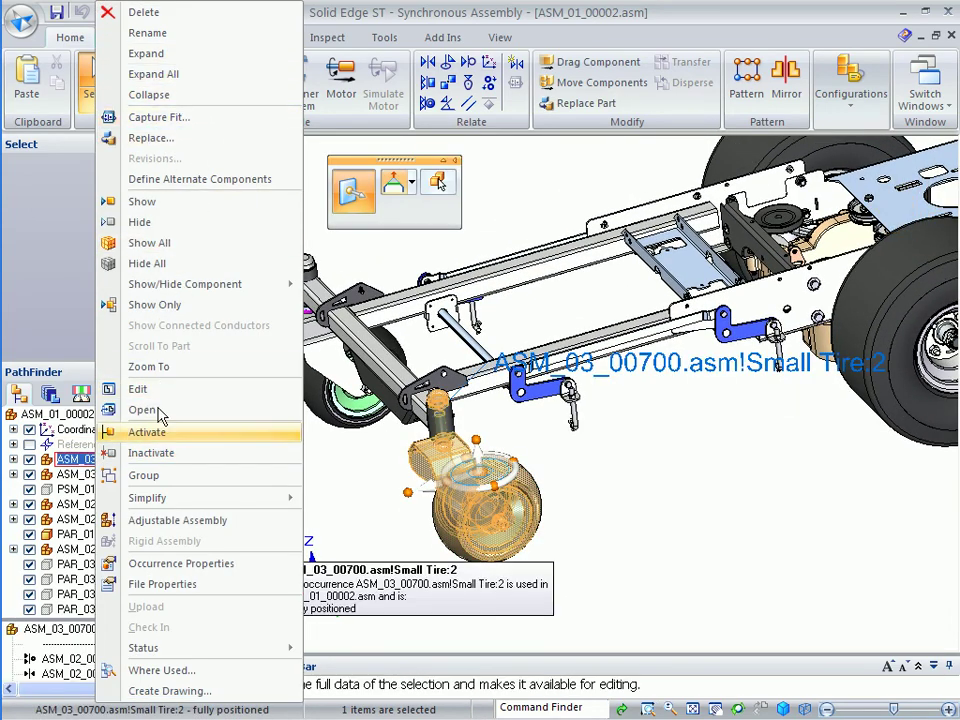
{"action": "left_click", "coordinate": [150, 137]}
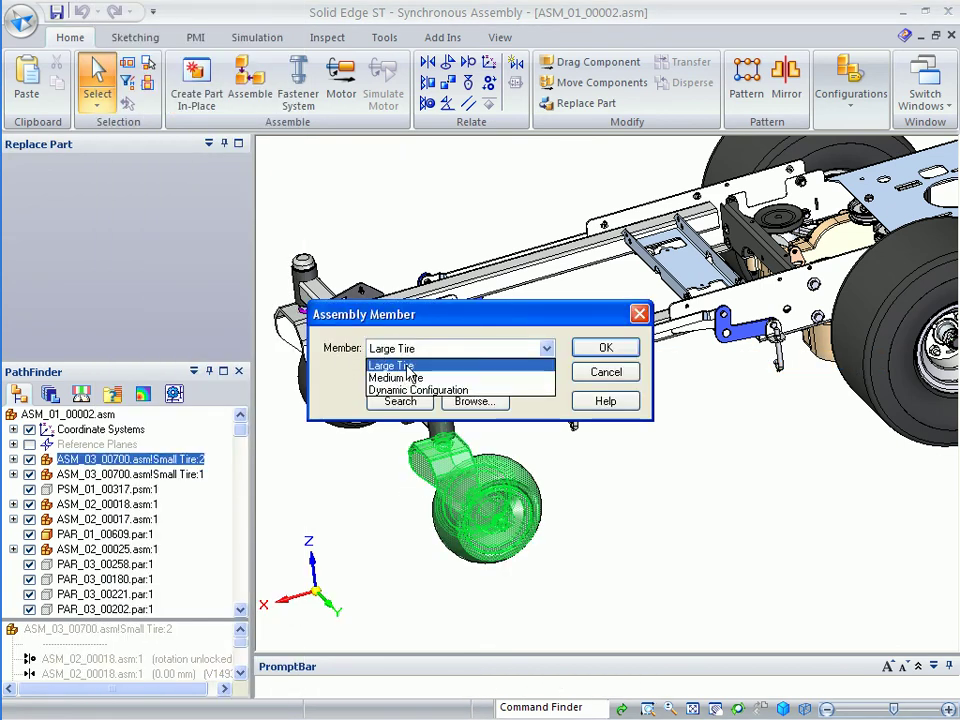
{"action": "left_click", "coordinate": [605, 349]}
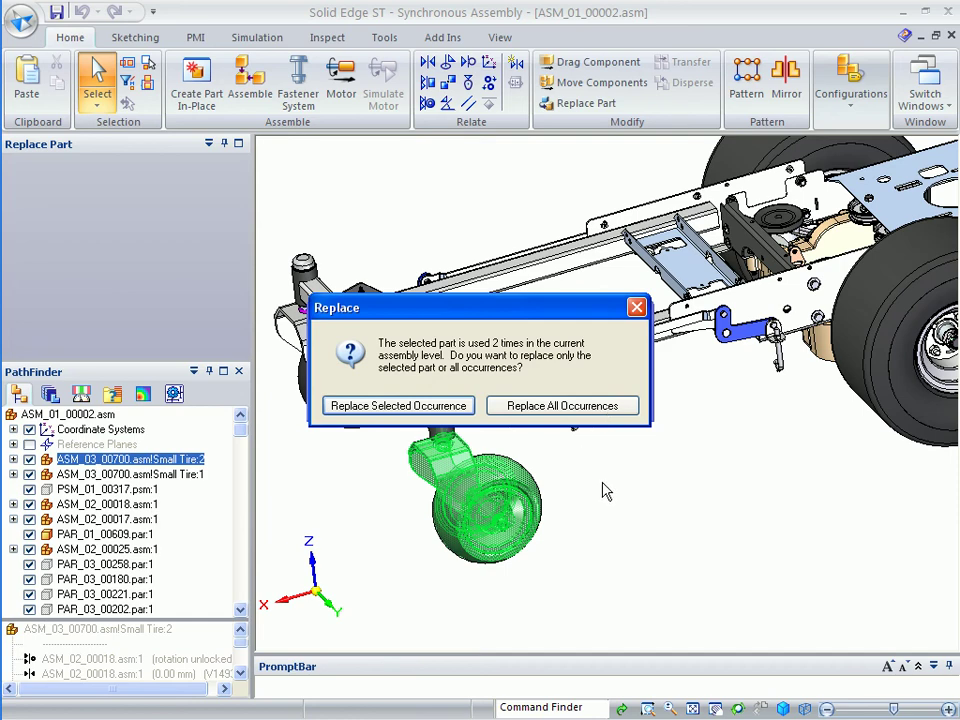
{"action": "left_click", "coordinate": [592, 407]}
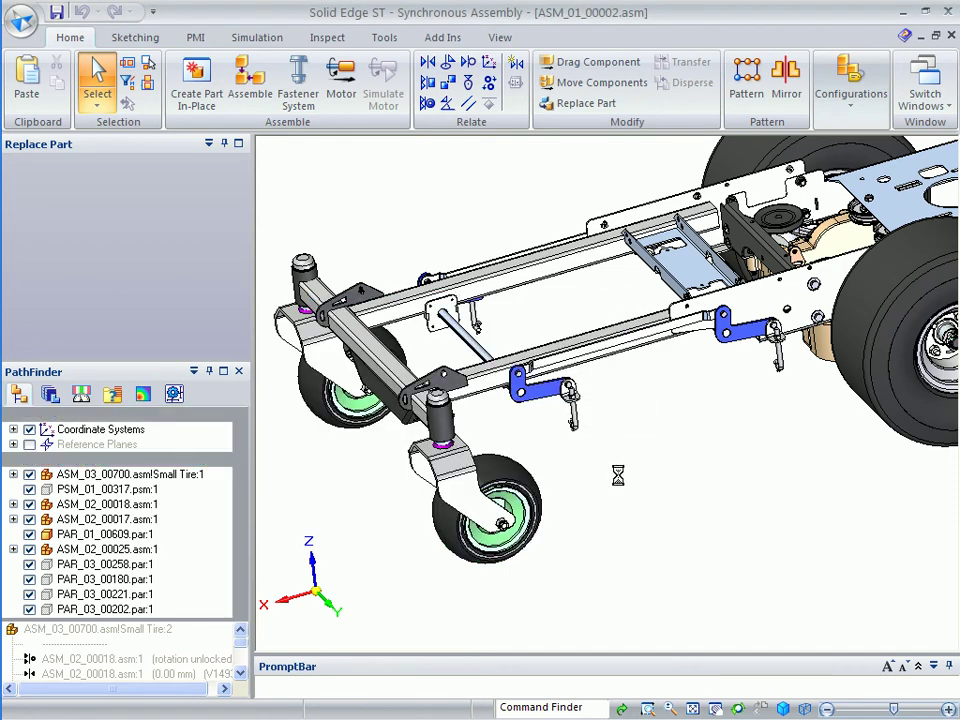